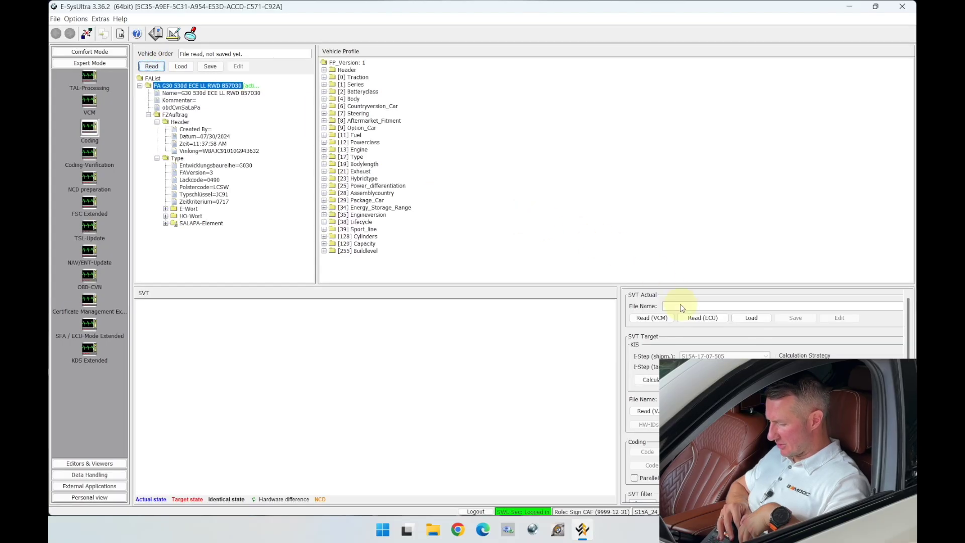
- Read the actual SVT from the car's ECUs and enlarge the SVT panel to show all 32 ECUs
left_click(686, 316)
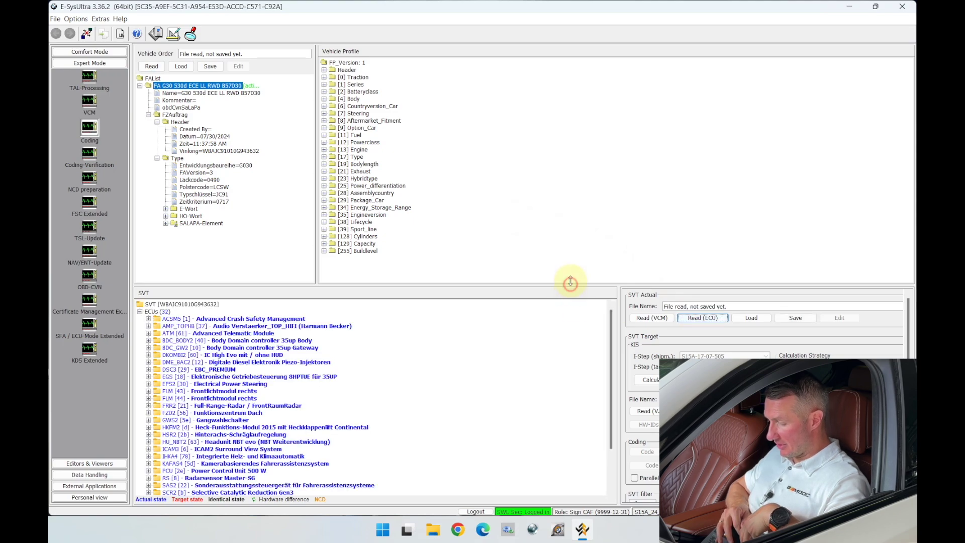
left_click_drag(570, 283, 586, 156)
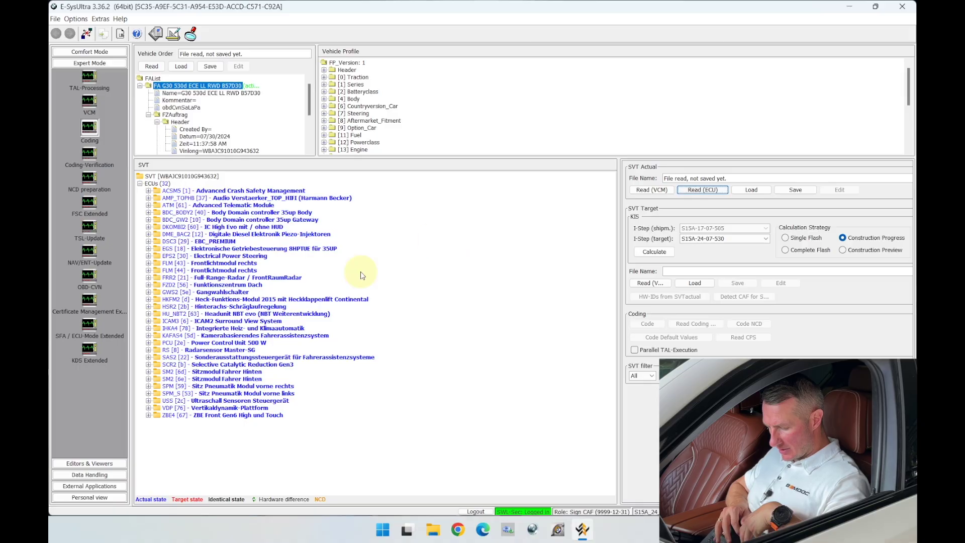
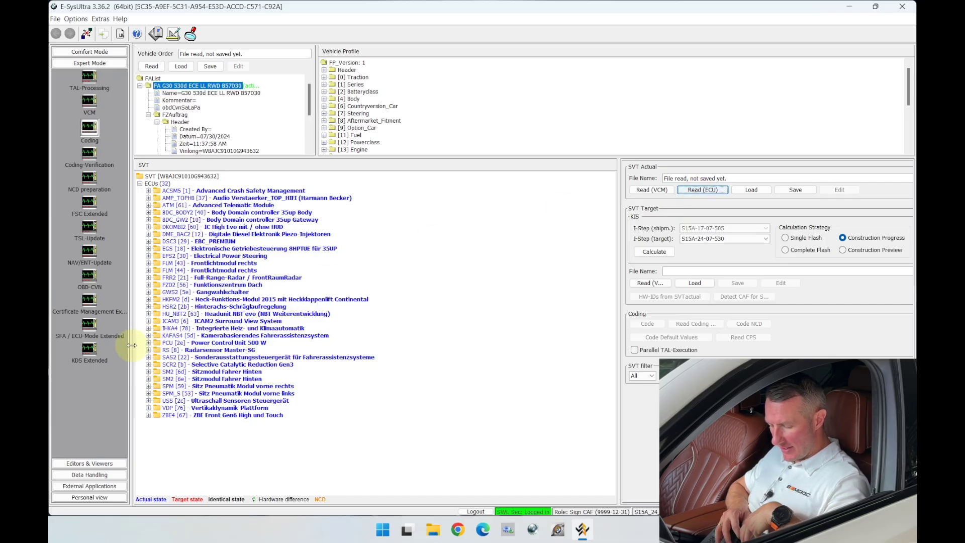
- Expand SCR2 in the SVT tree to show its BTLD, HWEL, SWFK and SWFL entries
left_click(149, 365)
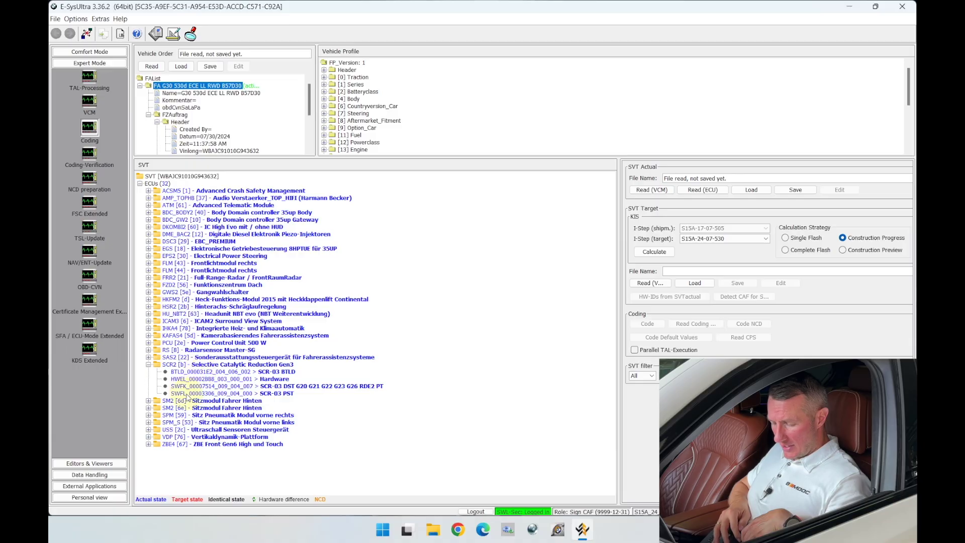
- Expand DME_BAC2, select its CAFD entry, then select the SCR2 module
left_click(149, 235)
left_click(181, 249)
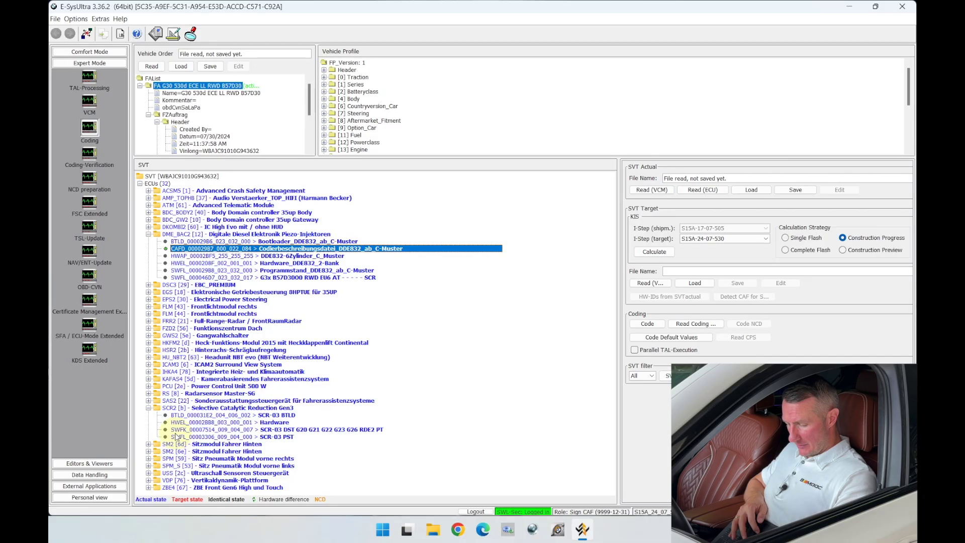
left_click(176, 408)
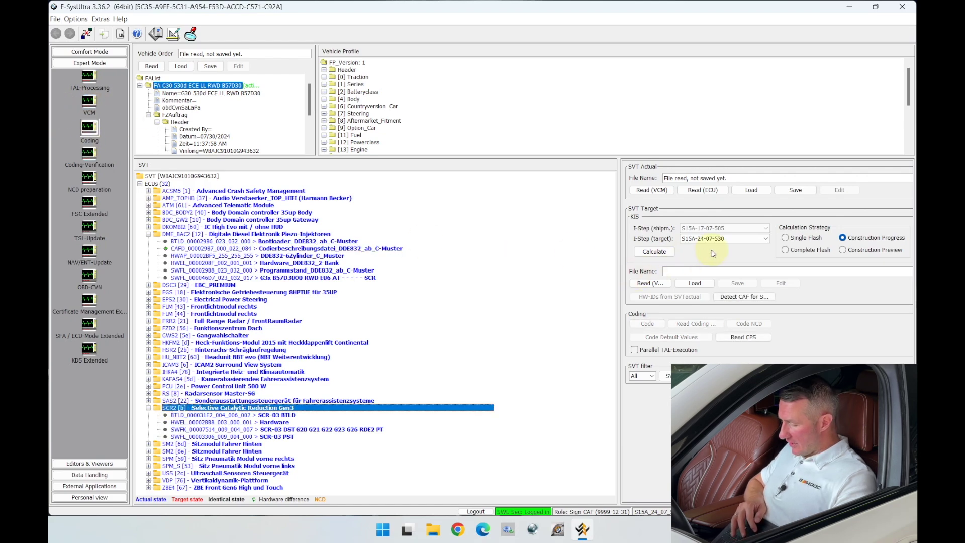
left_click(739, 298)
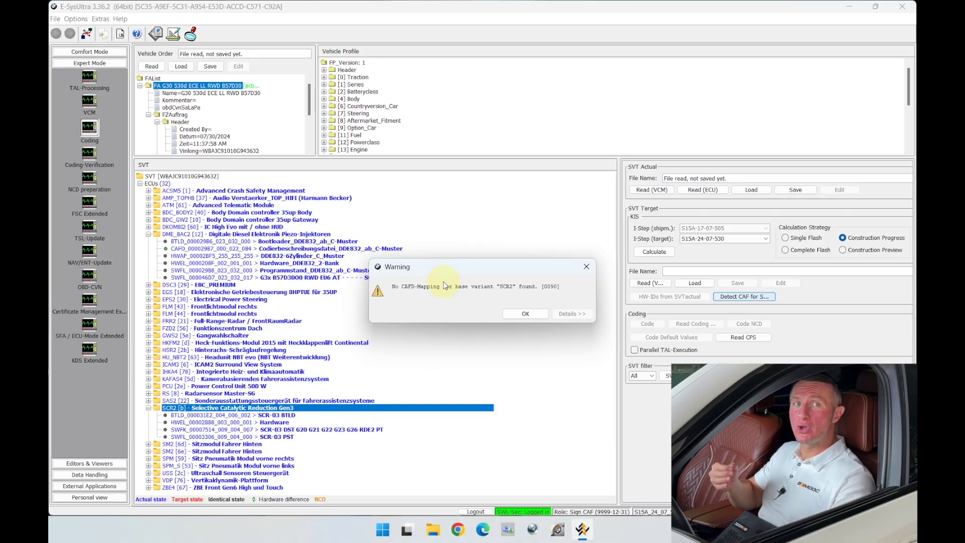
left_click(521, 316)
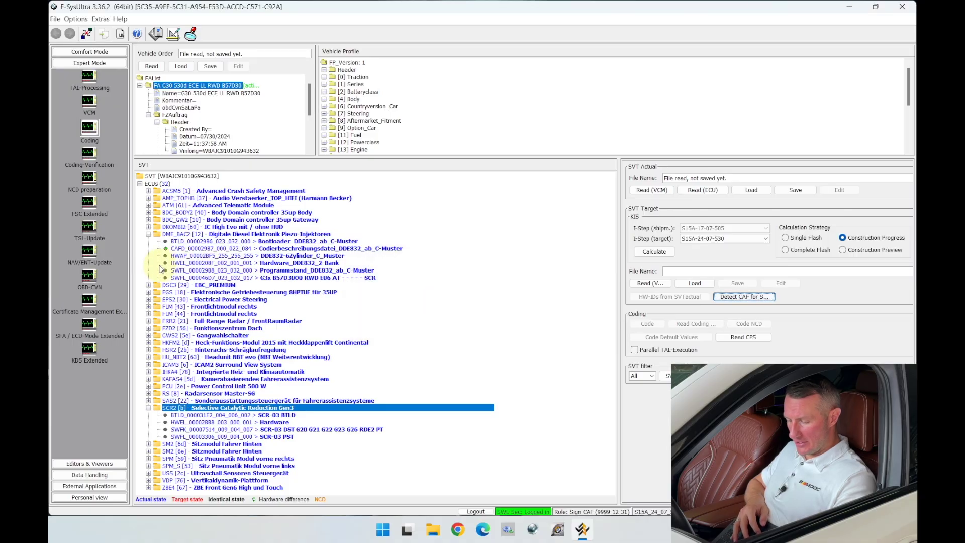
left_click(173, 234)
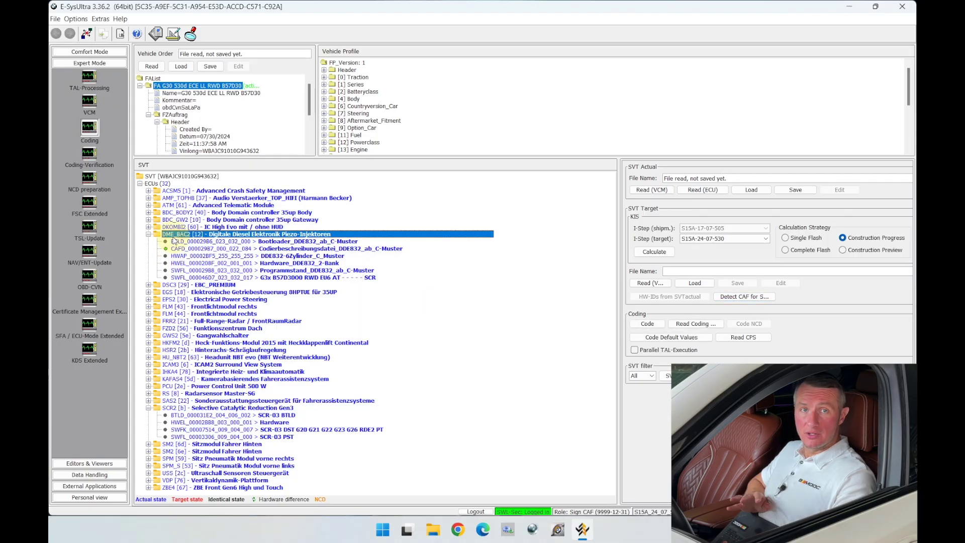
left_click(178, 249)
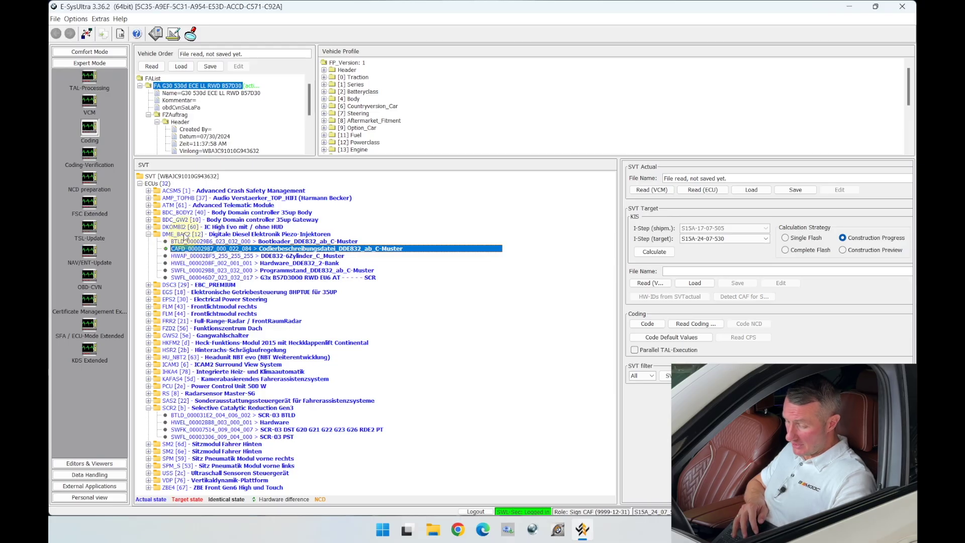
left_click(185, 235)
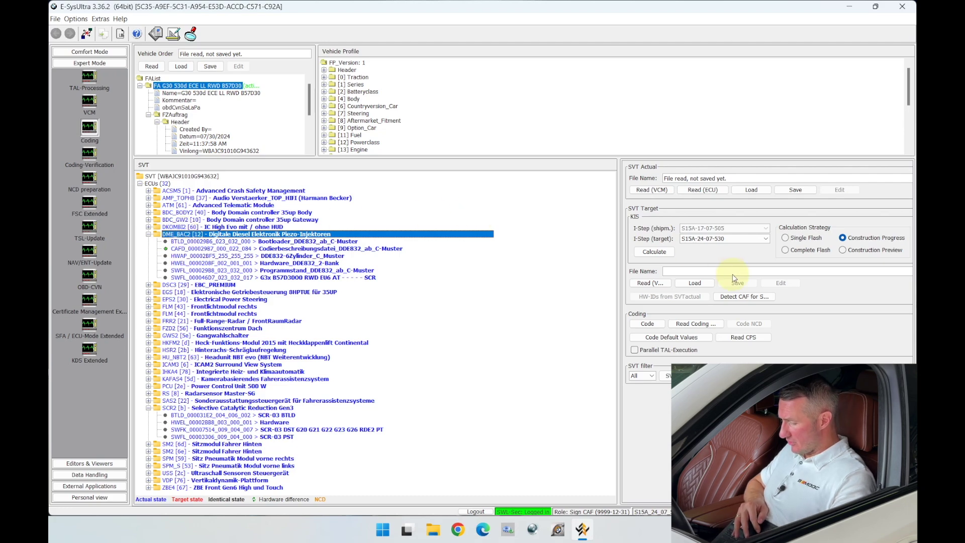
- Detect CAF for DME_BAC2 and accept the newest CAFD_00002987_000_022_084 file
left_click(737, 297)
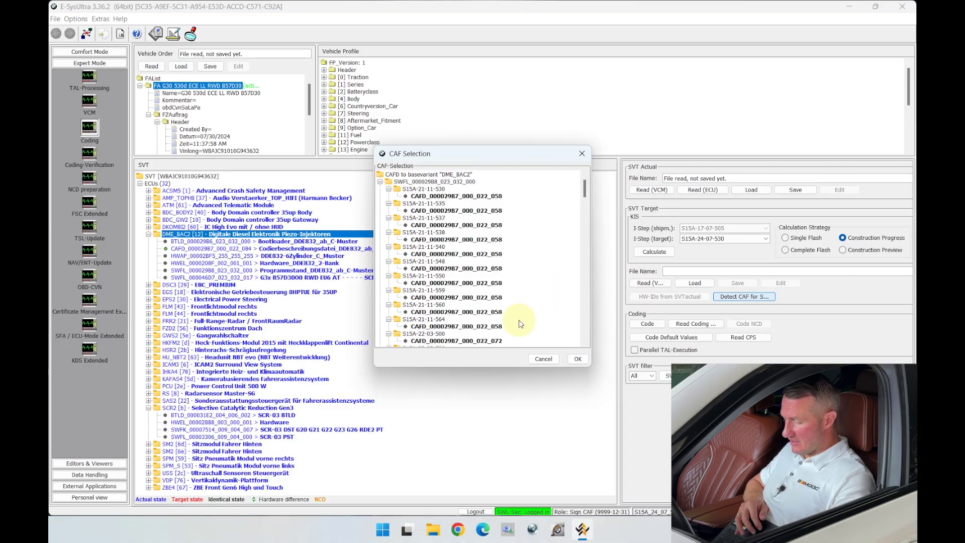
scroll(519, 320, "down", 3)
scroll(518, 321, "down", 3)
scroll(518, 321, "down", 3)
scroll(517, 320, "down", 3)
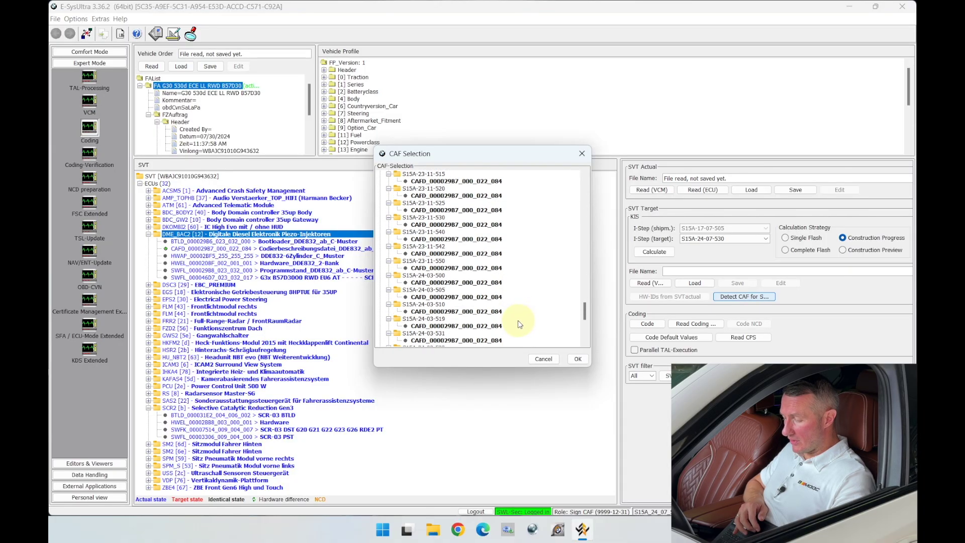
scroll(518, 321, "down", 3)
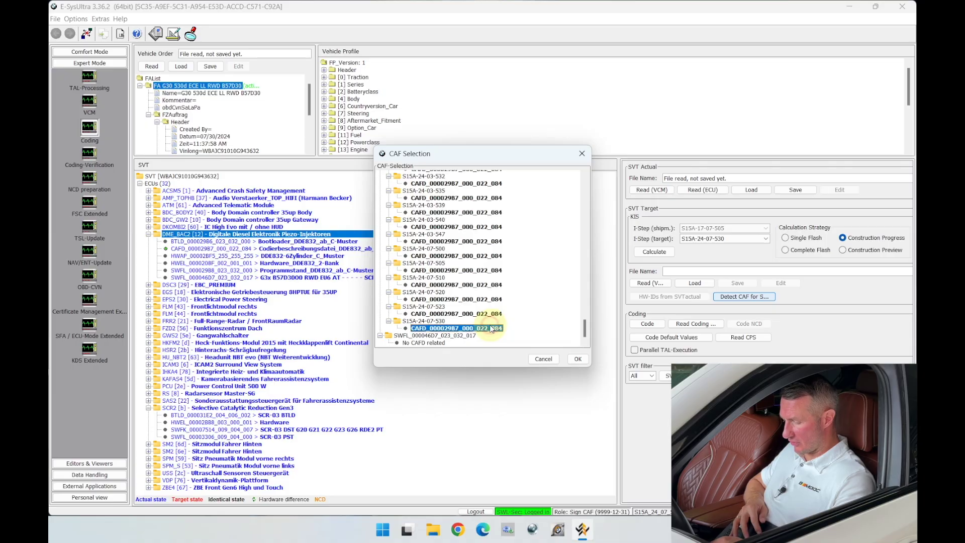
left_click(575, 359)
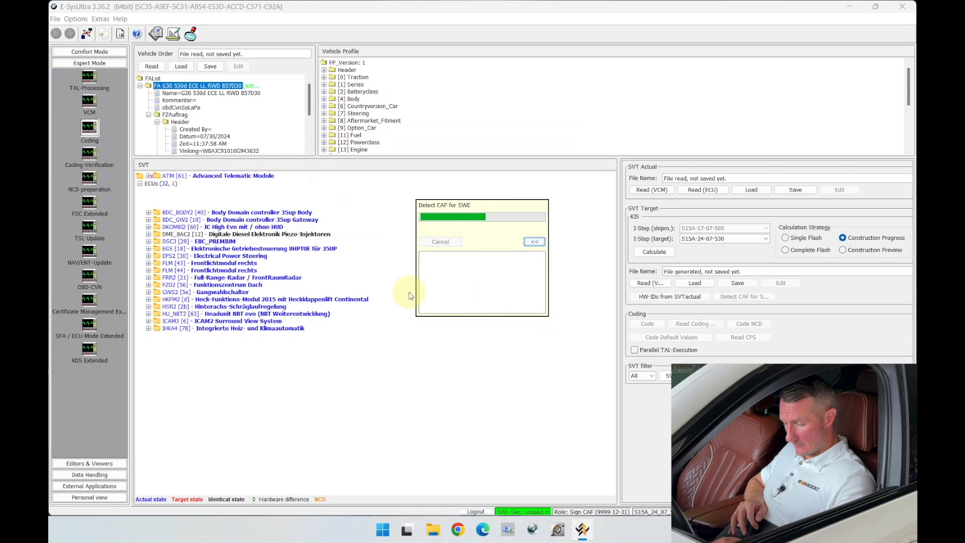
- Code the DME_BAC2 engine module via its context menu and close the report
left_click(148, 234)
left_click(173, 236)
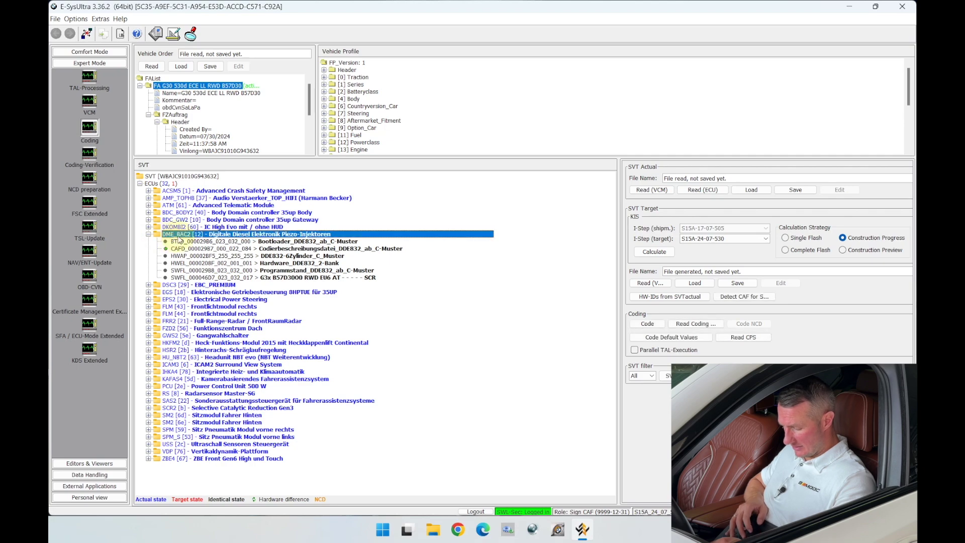
right_click(179, 237)
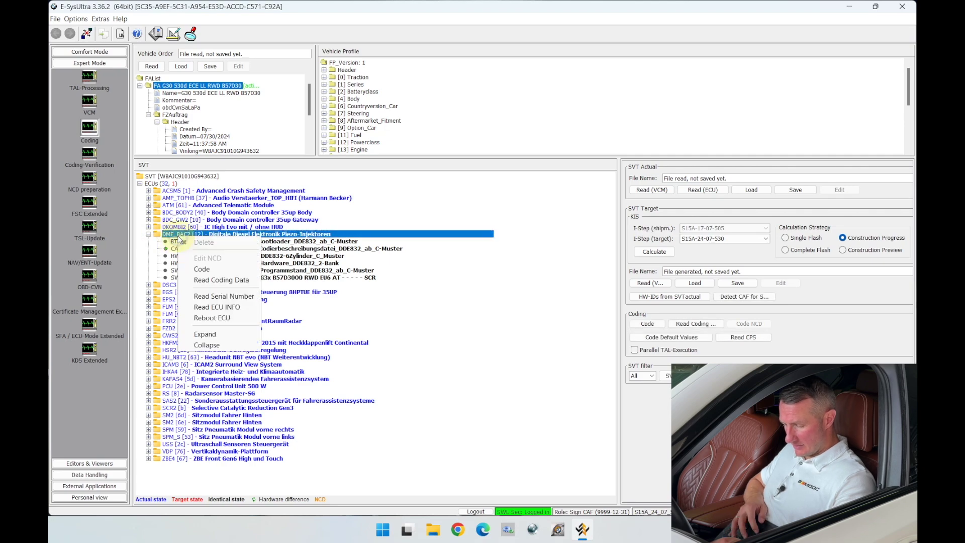
left_click(201, 270)
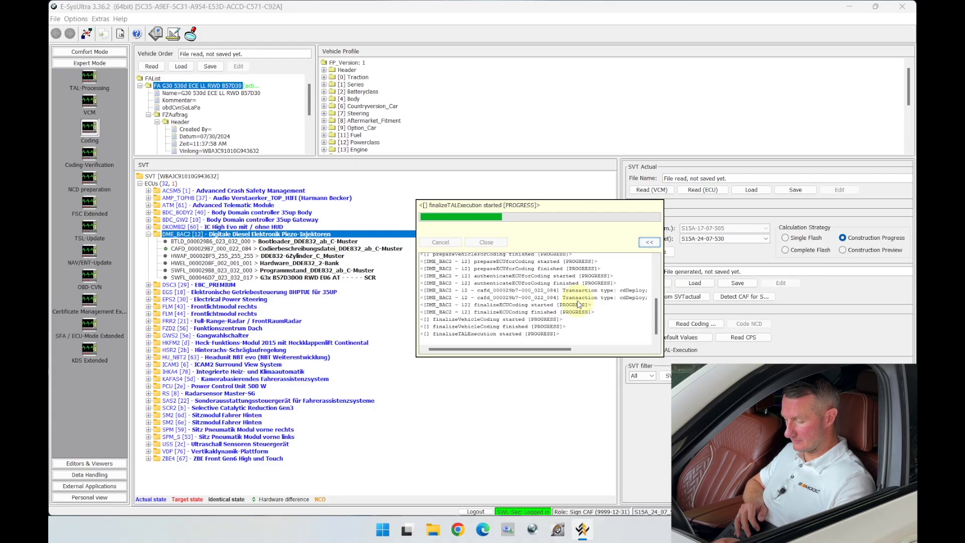
left_click(548, 358)
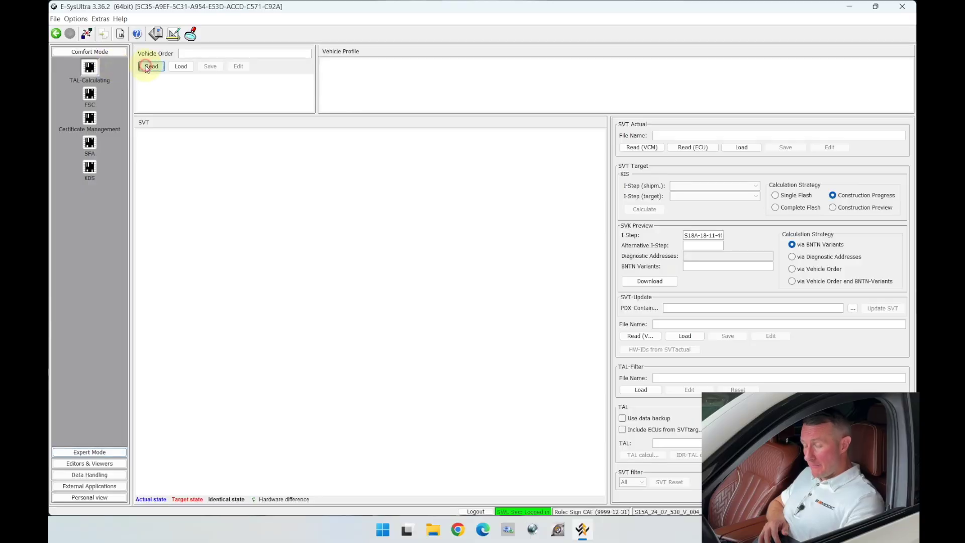
- Read vehicle order and ECUs, then calculate a Complete Flash target for S15A-24-07-530
left_click(147, 69)
left_click(681, 148)
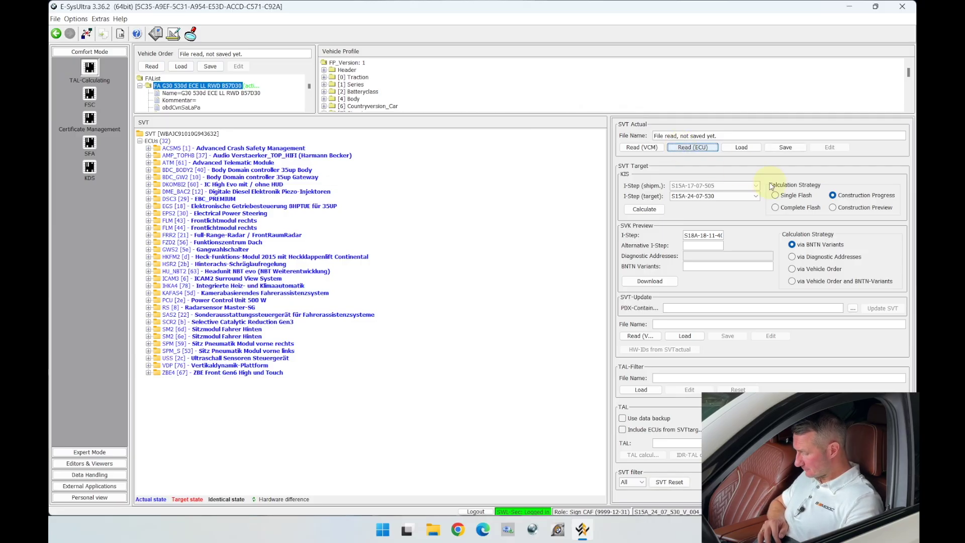
left_click(776, 207)
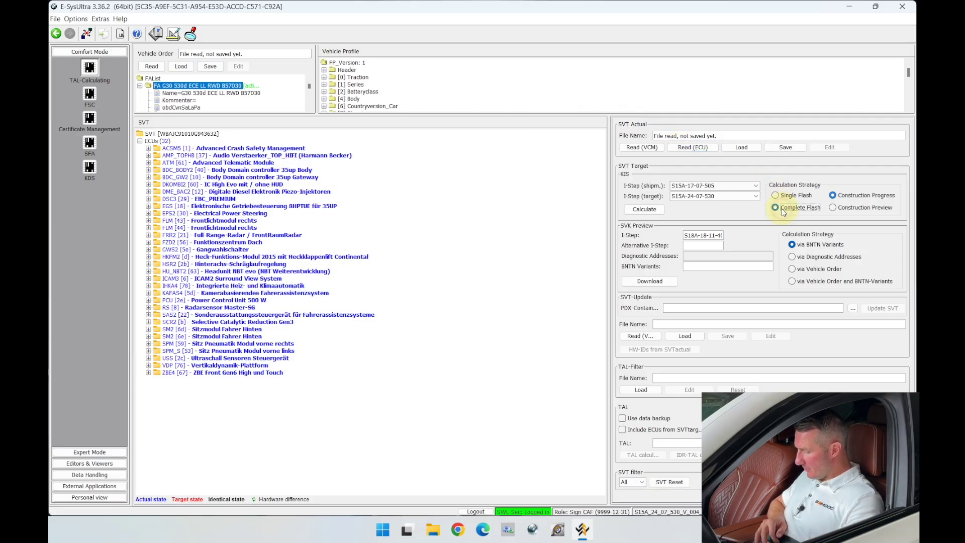
left_click(644, 209)
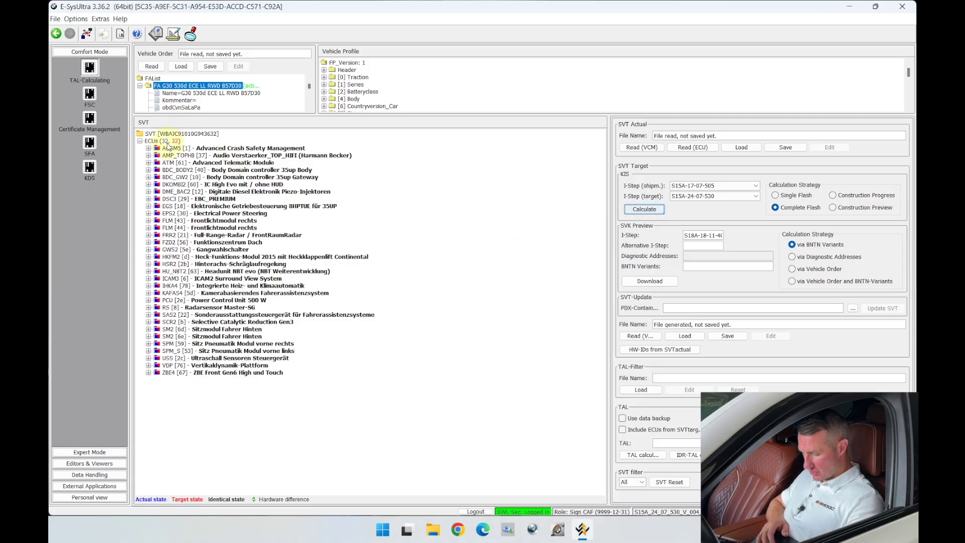
- Expand all ECUs in the SVT and inspect the ECE WLAN and ACSM entries
right_click(166, 144)
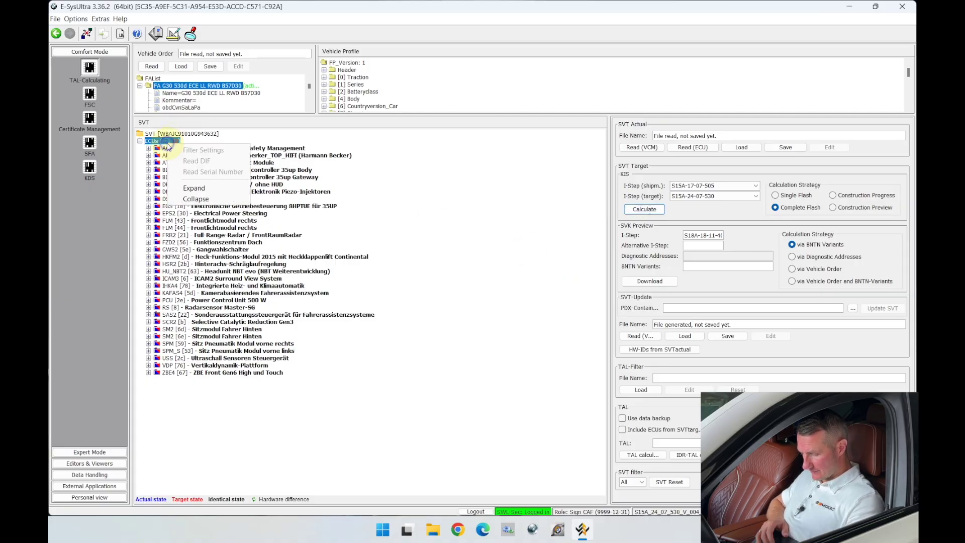
left_click(196, 186)
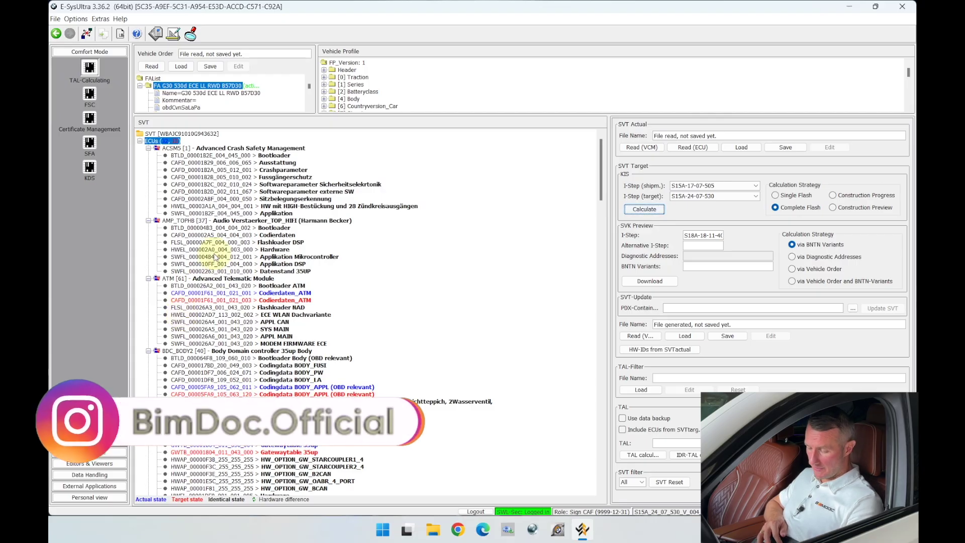
left_click(176, 315)
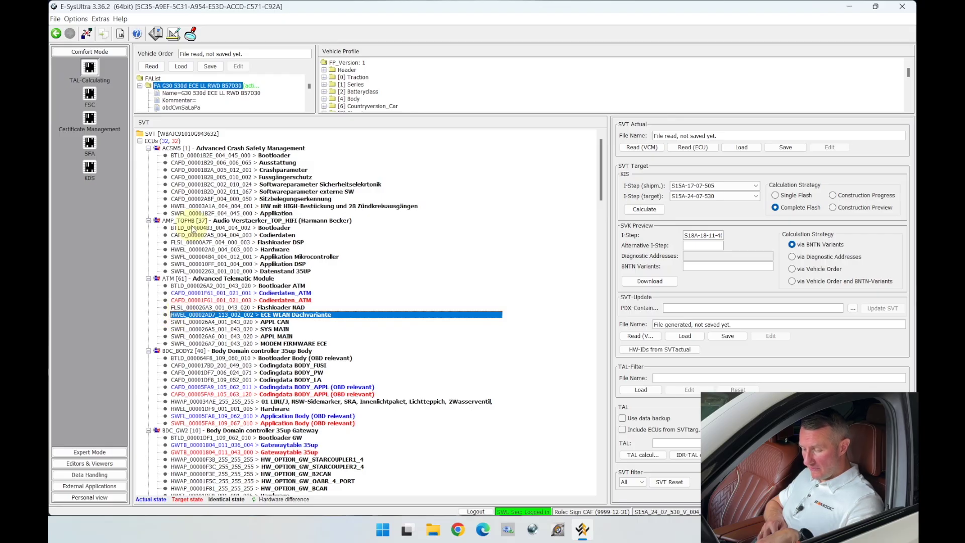
left_click(185, 205)
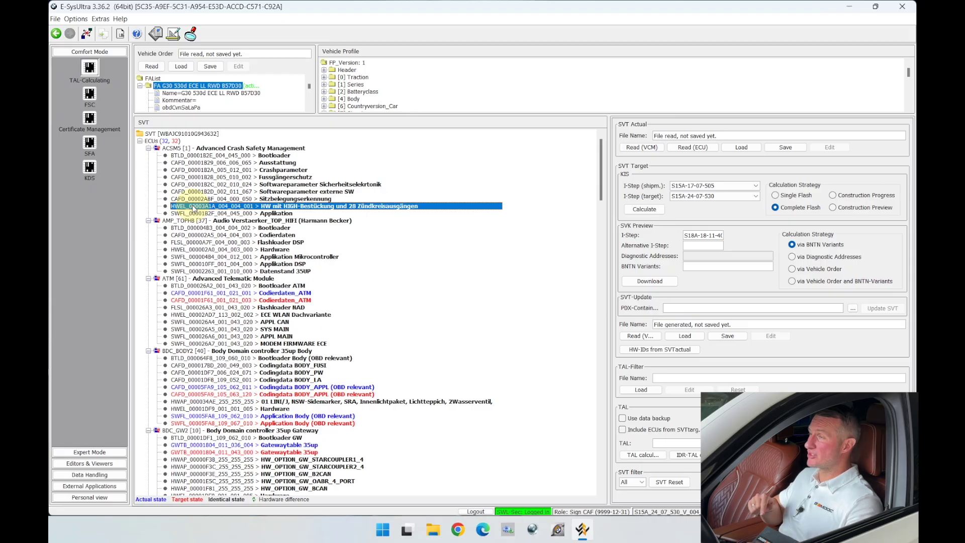
key("Up")
key("Up")
key("Up")
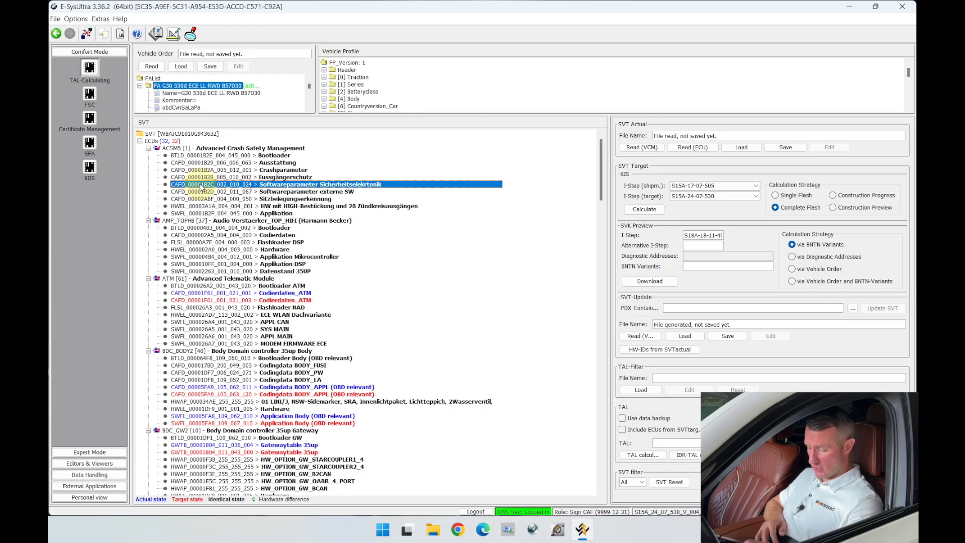
scroll(197, 262, "down", 1)
scroll(189, 263, "down", 1)
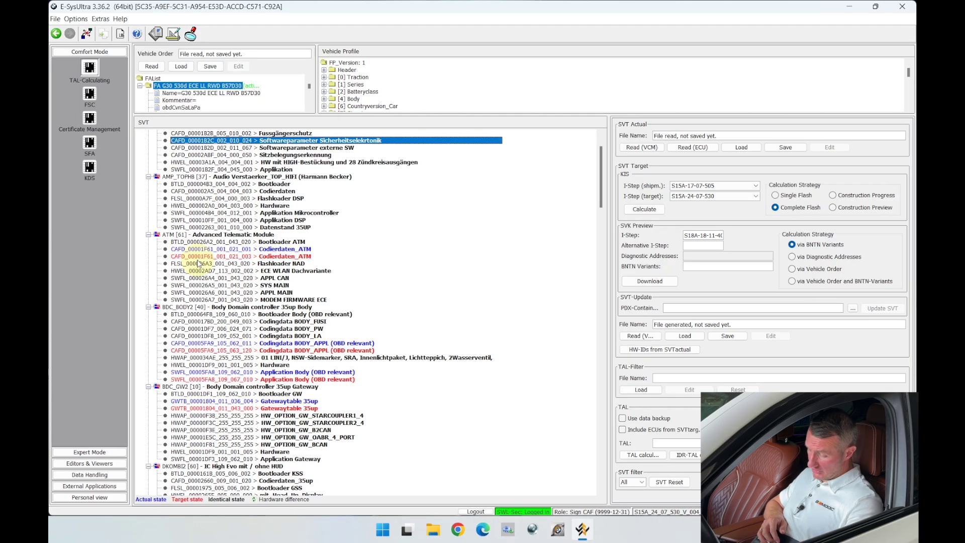
scroll(199, 264, "down", 1)
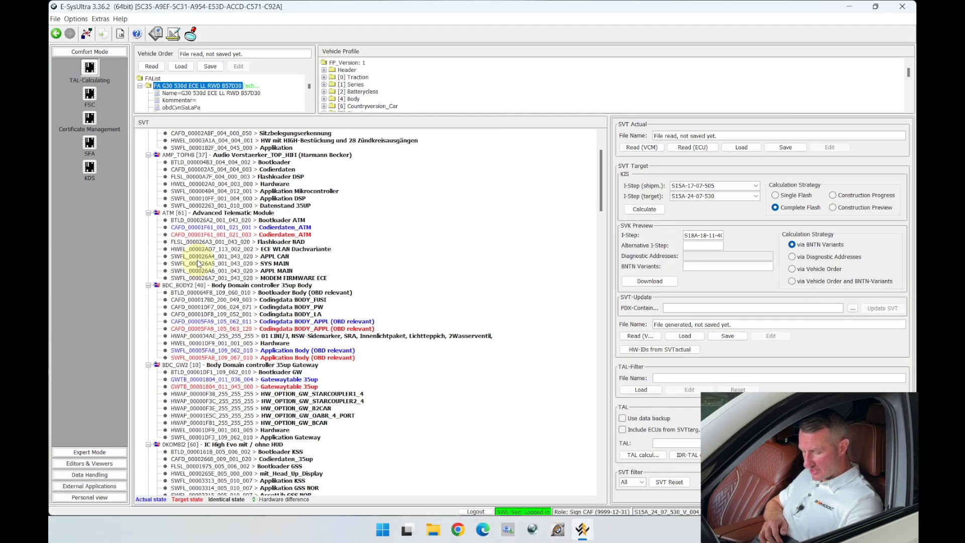
scroll(199, 263, "down", 1)
scroll(198, 264, "down", 2)
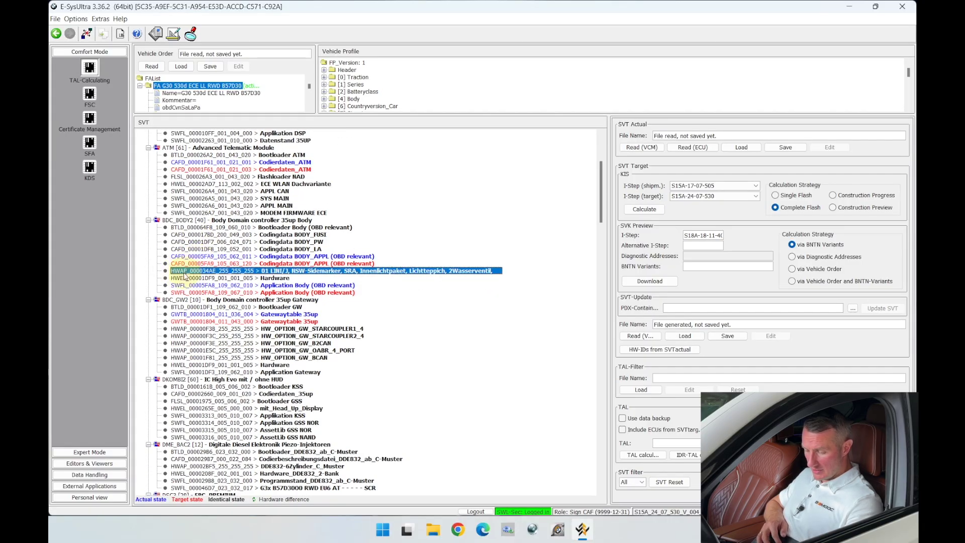
- Inspect the BDC_BODY2 and head-up display instrument cluster hardware entries
left_click(182, 277)
left_click(181, 272)
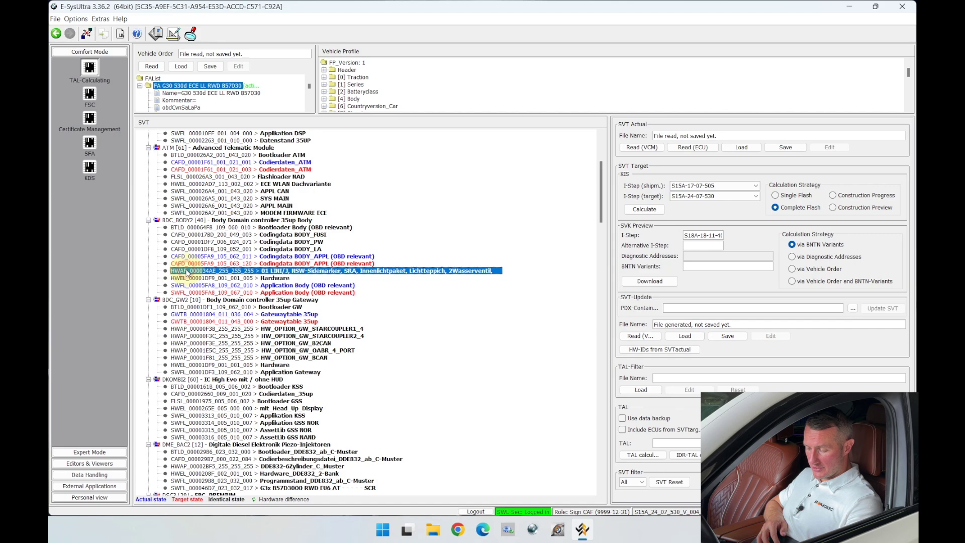
scroll(189, 281, "down", 2)
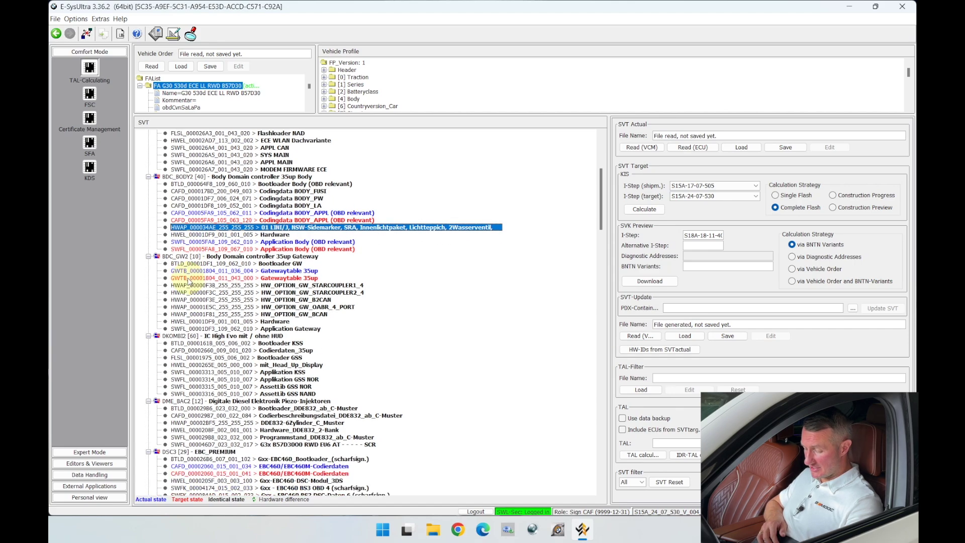
scroll(189, 281, "down", 1)
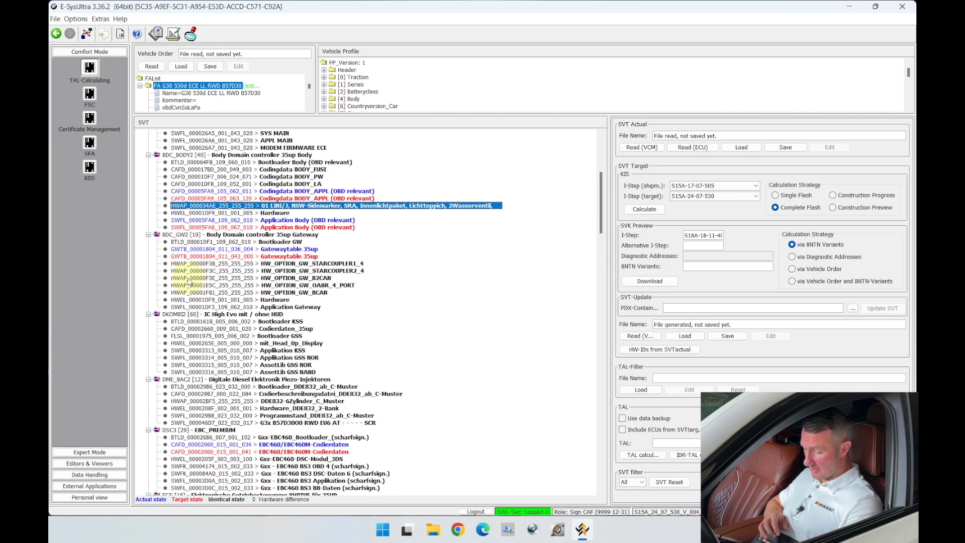
left_click(185, 344)
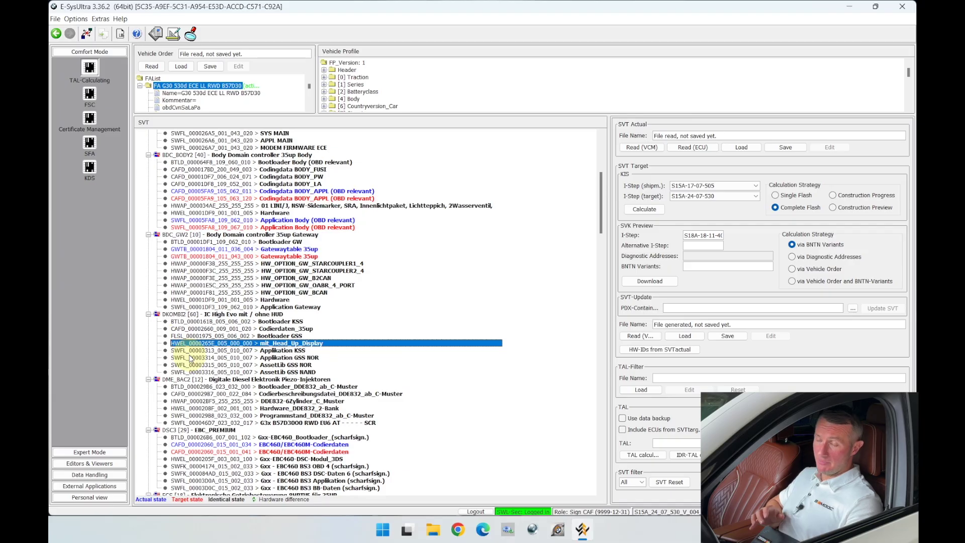
scroll(190, 360, "down", 2)
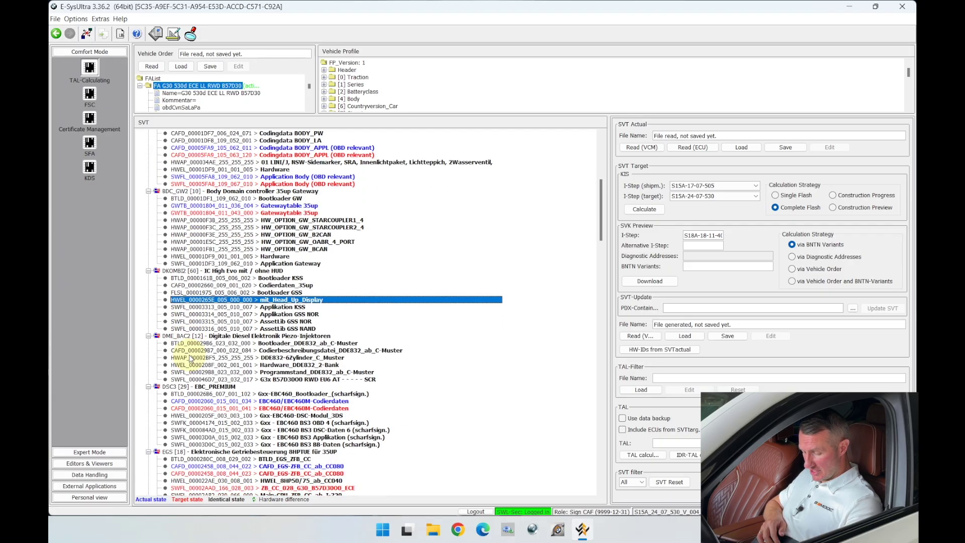
scroll(190, 361, "down", 3)
scroll(190, 360, "down", 3)
scroll(190, 361, "down", 5)
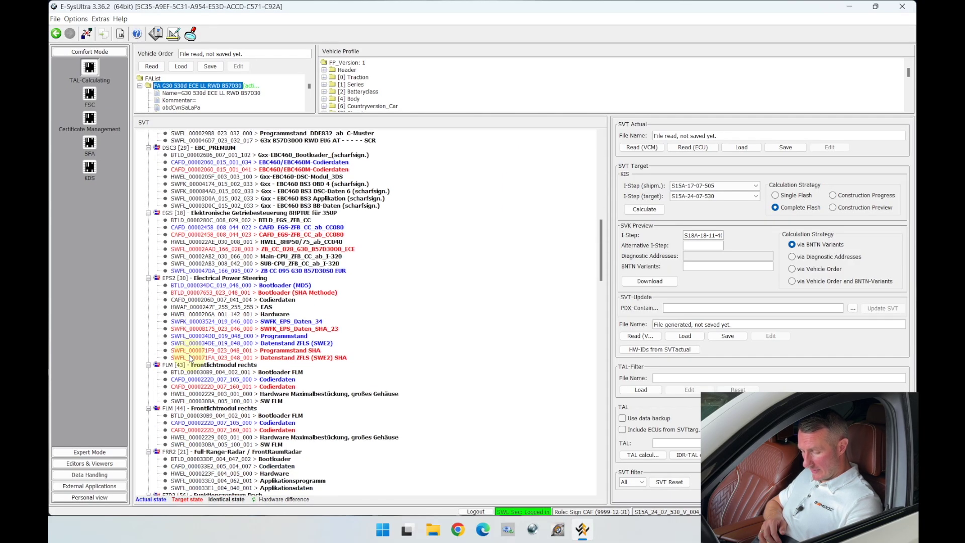
scroll(191, 361, "down", 3)
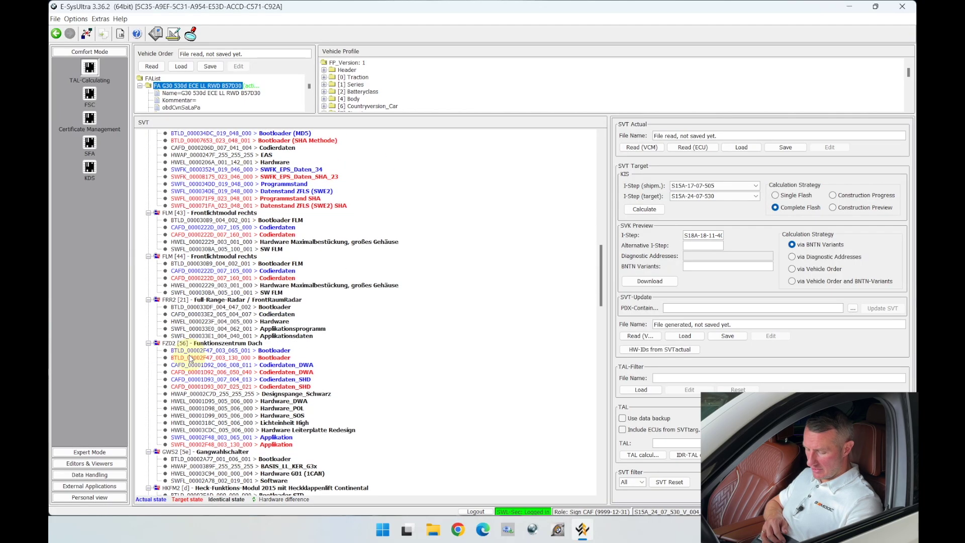
scroll(190, 361, "down", 3)
scroll(190, 361, "down", 3)
scroll(190, 361, "down", 3)
scroll(190, 361, "down", 3)
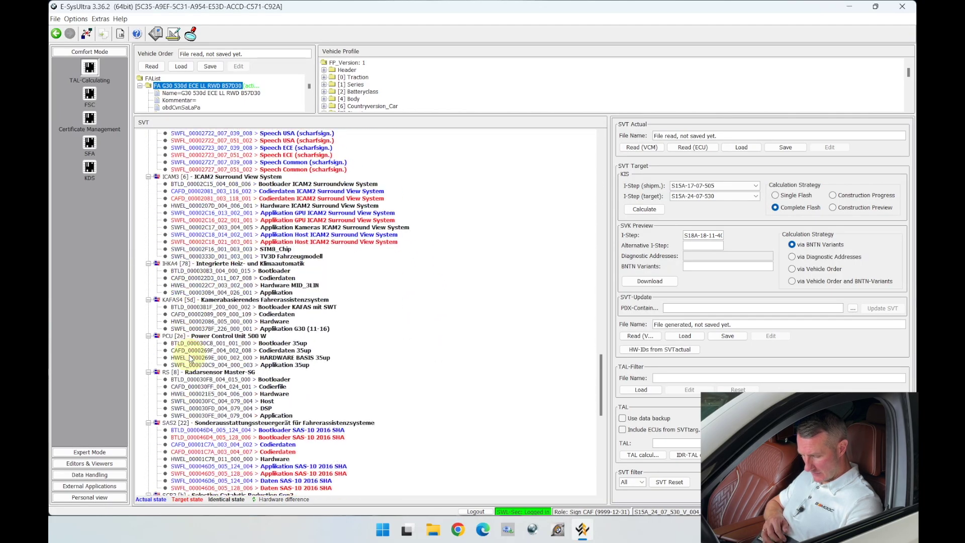
scroll(190, 360, "down", 3)
scroll(190, 360, "down", 3)
scroll(190, 361, "down", 3)
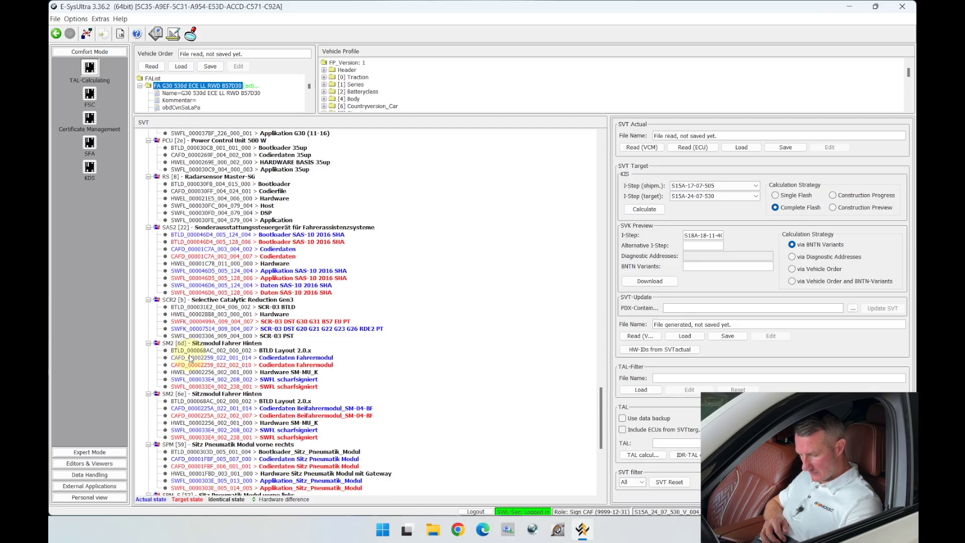
- Compare SCR2's SCR-03 bootloader entry against its Hardware entry repeatedly
left_click(181, 315)
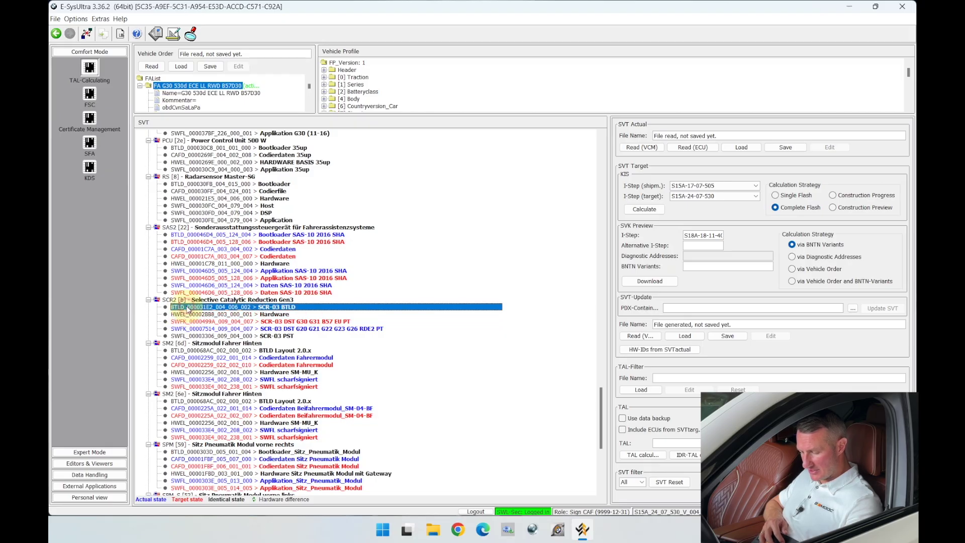
left_click(218, 307)
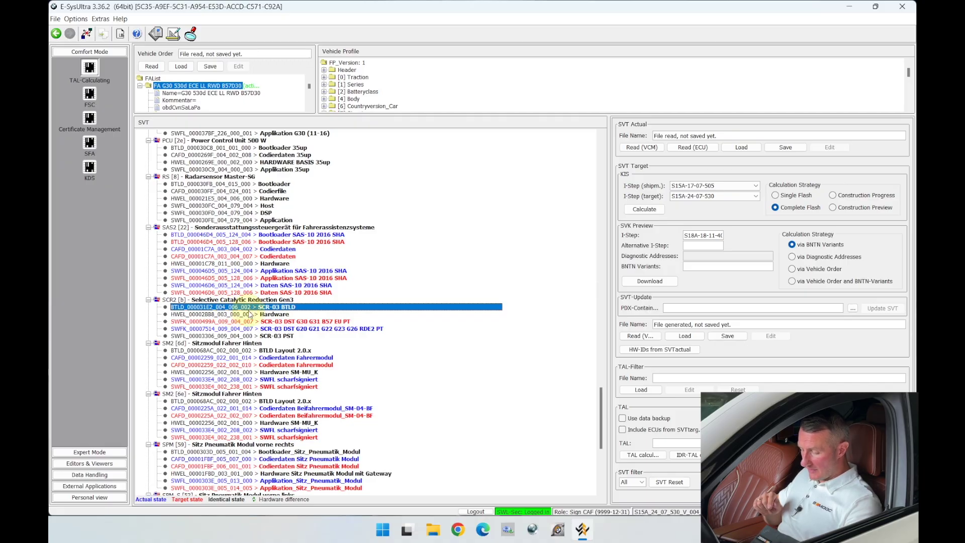
left_click(220, 315)
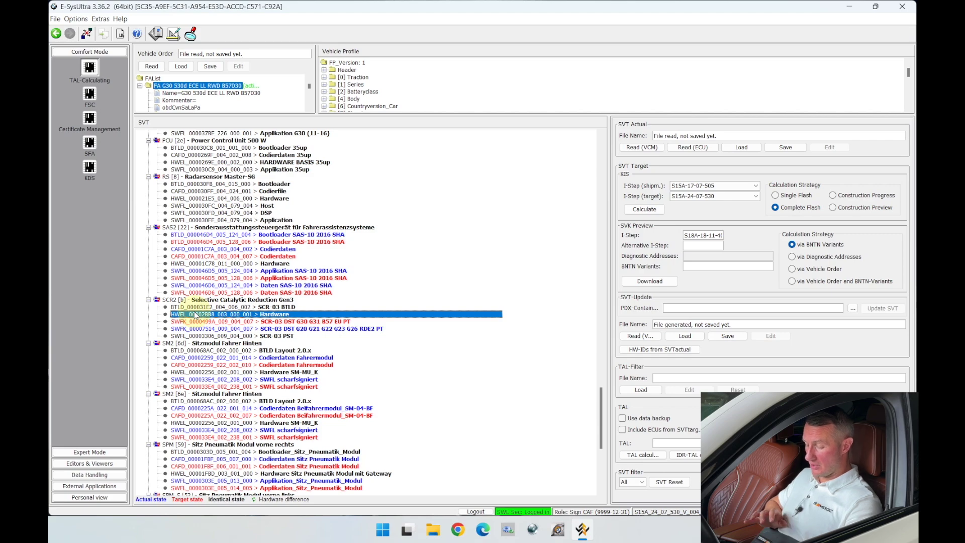
left_click(223, 286)
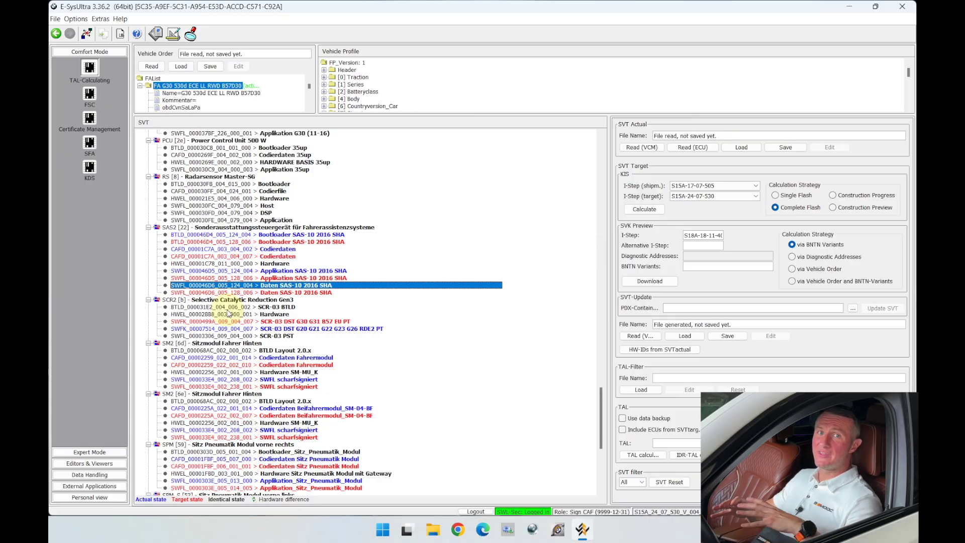
left_click(221, 315)
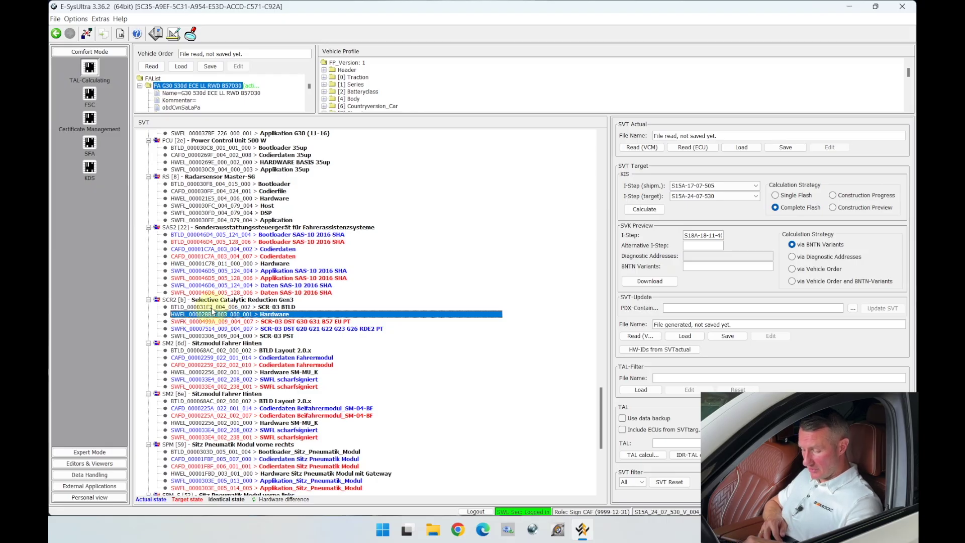
left_click(215, 307)
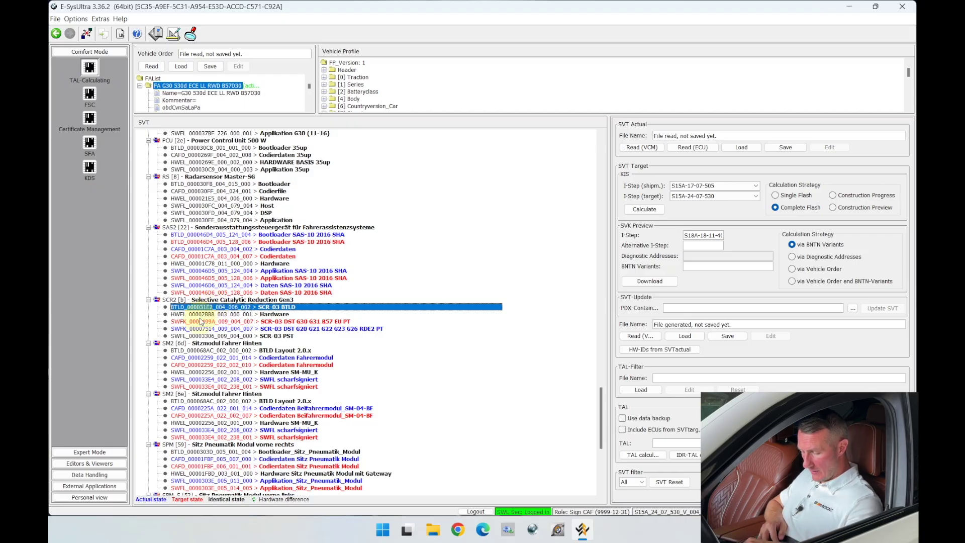
left_click(204, 315)
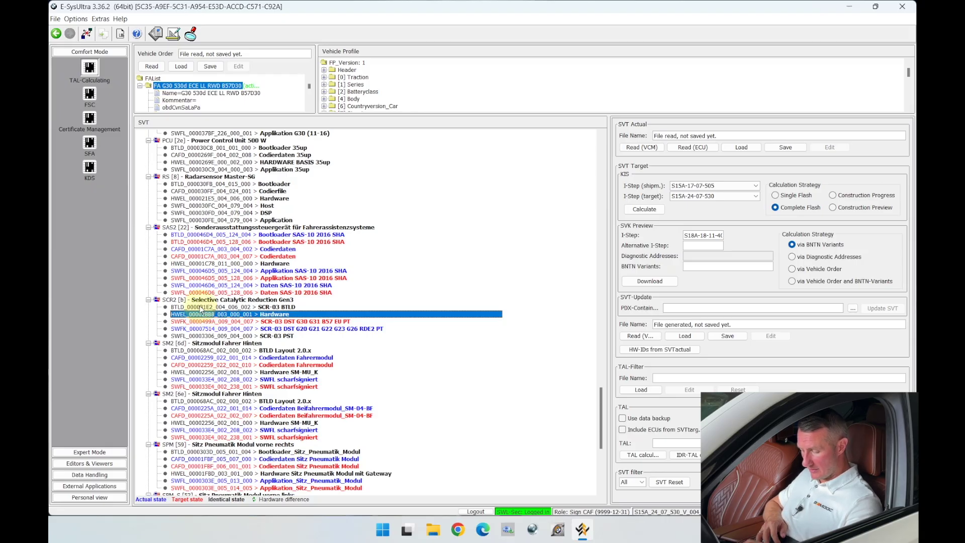
left_click(197, 306)
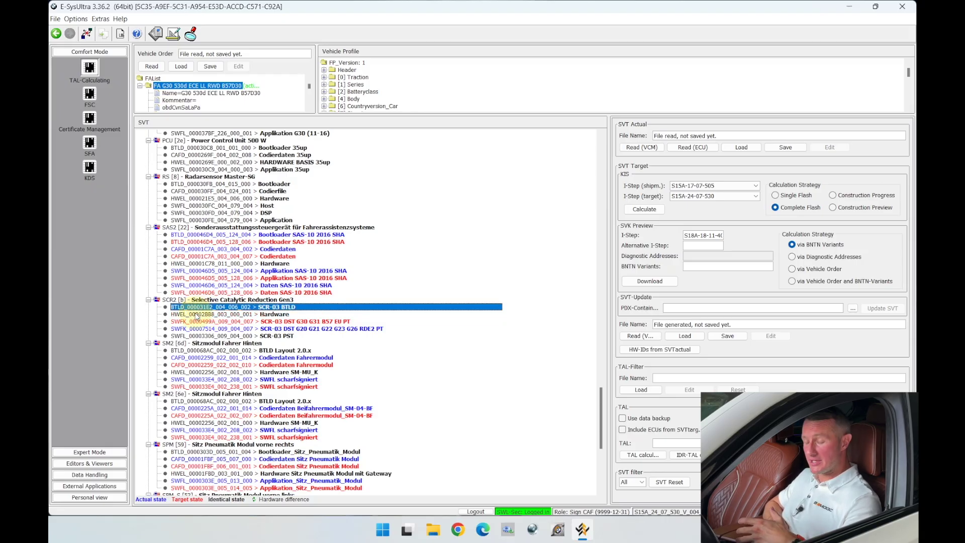
left_click(198, 316)
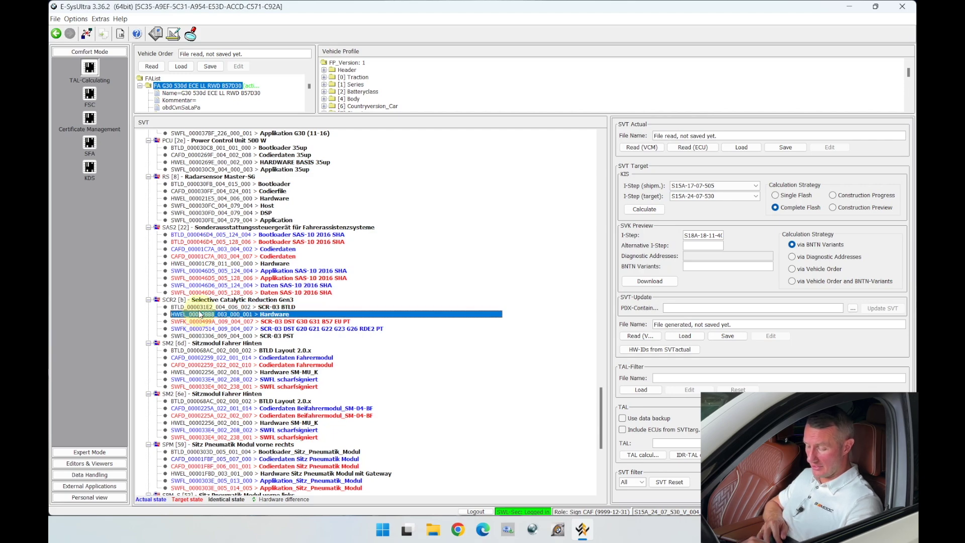
left_click(204, 308)
left_click(203, 315)
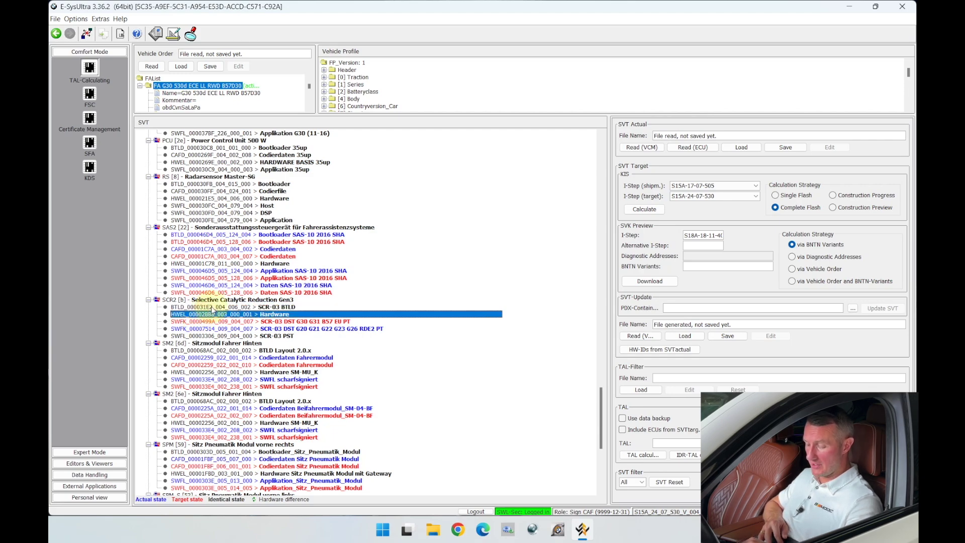
left_click(211, 308)
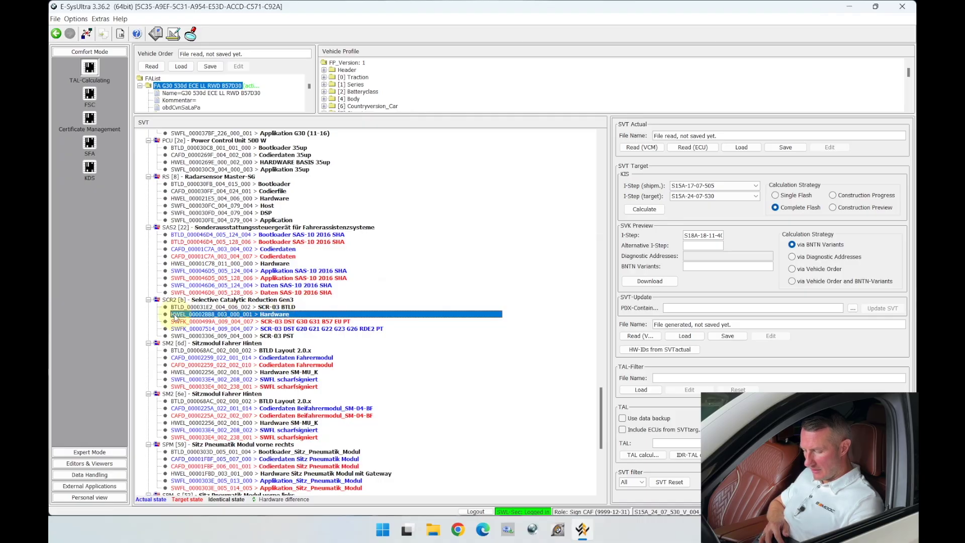
left_click(185, 312)
left_click(182, 314)
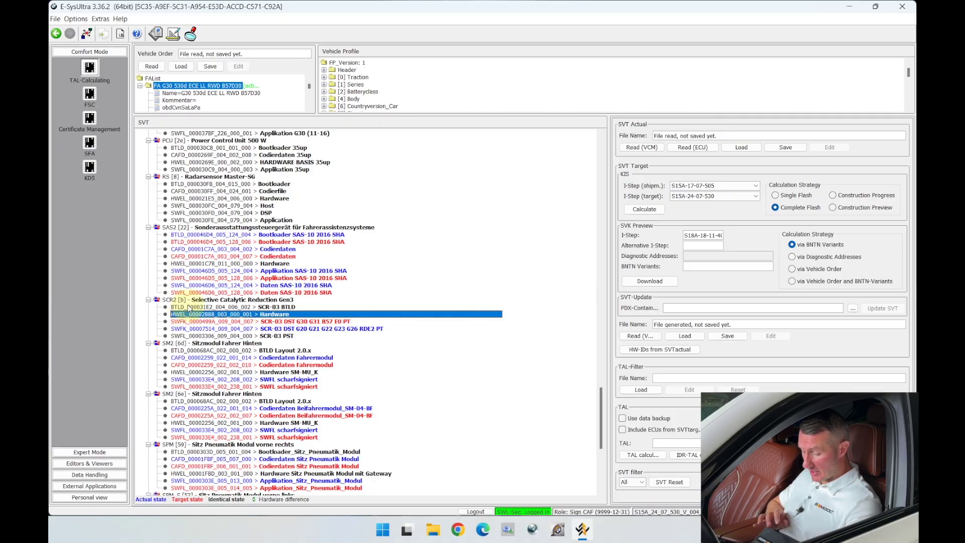
left_click(189, 307)
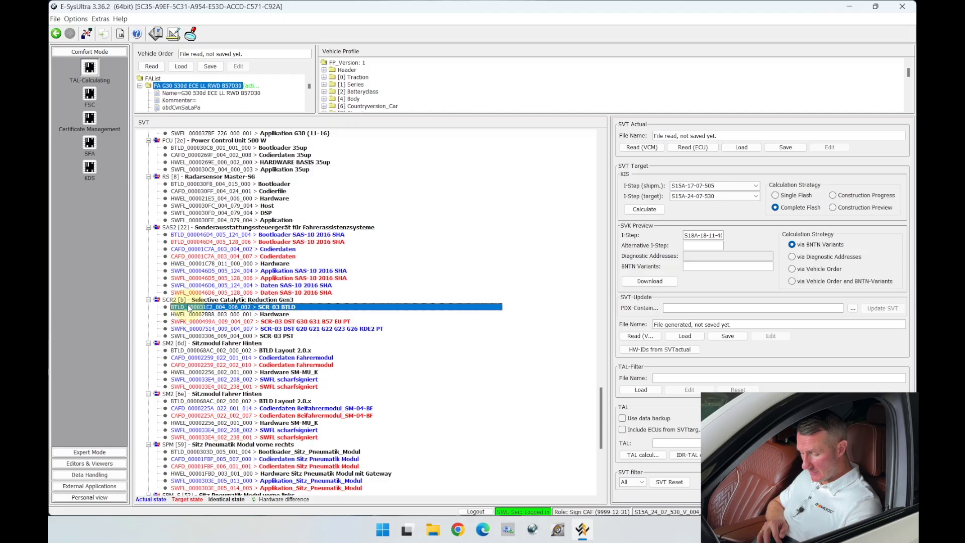
left_click(181, 314)
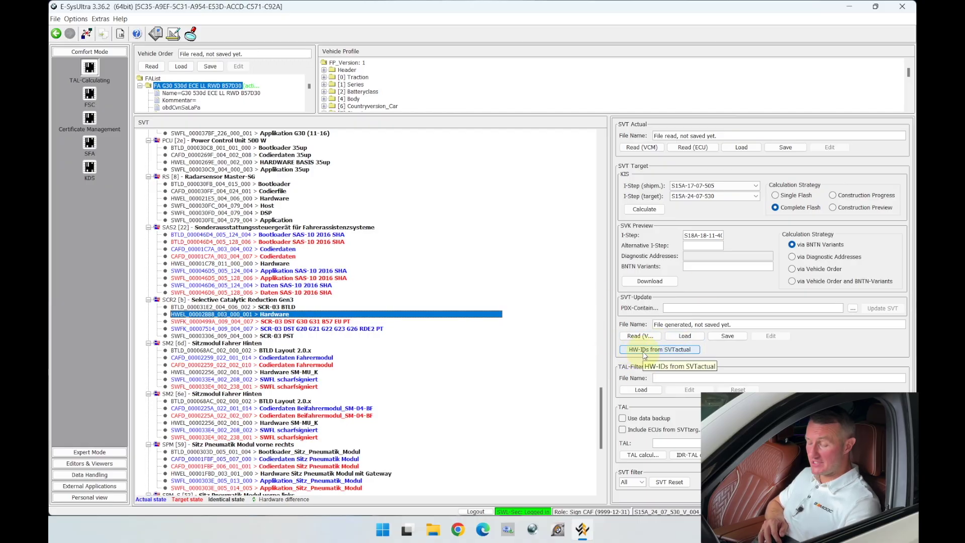
- Rebuild the target SVT from actual HW-IDs and check SCR2's Hardware entry
left_click(644, 350)
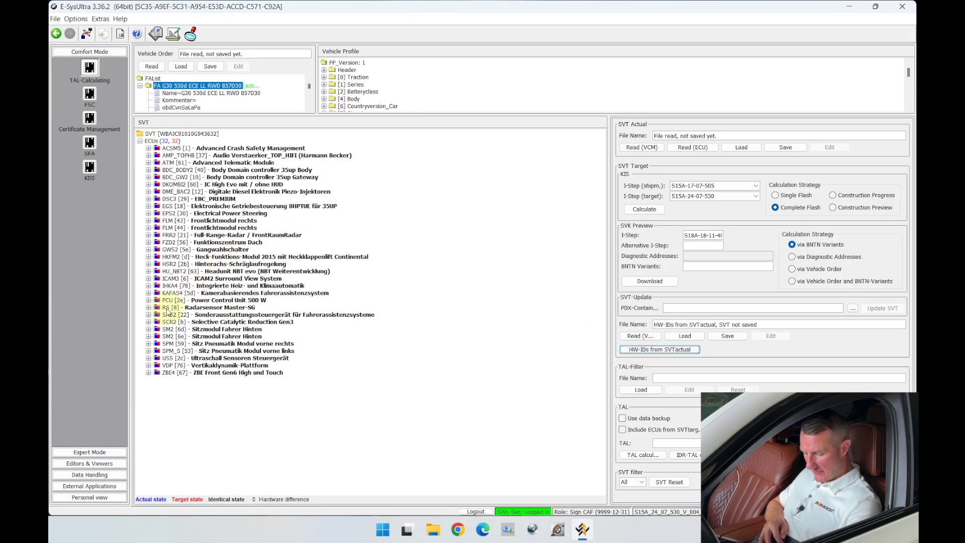
left_click(149, 322)
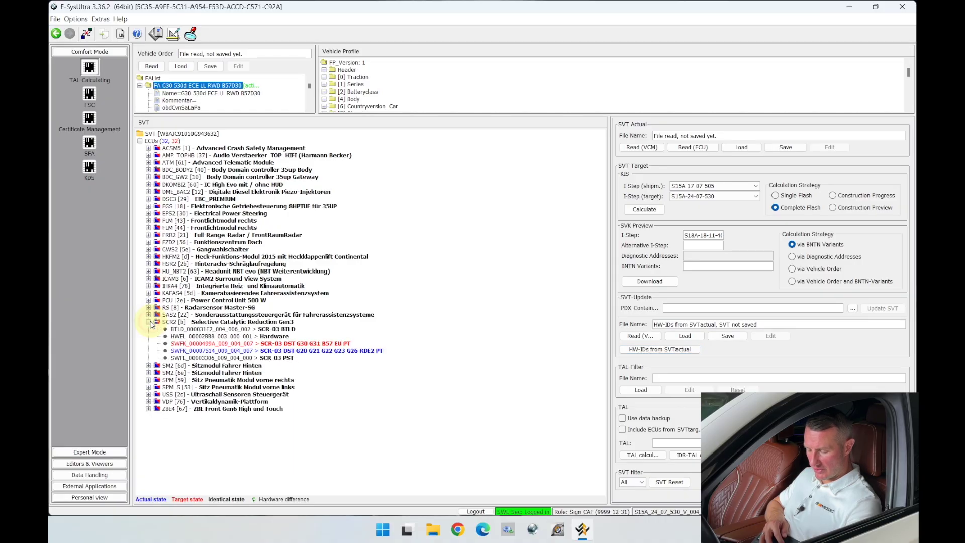
left_click(169, 323)
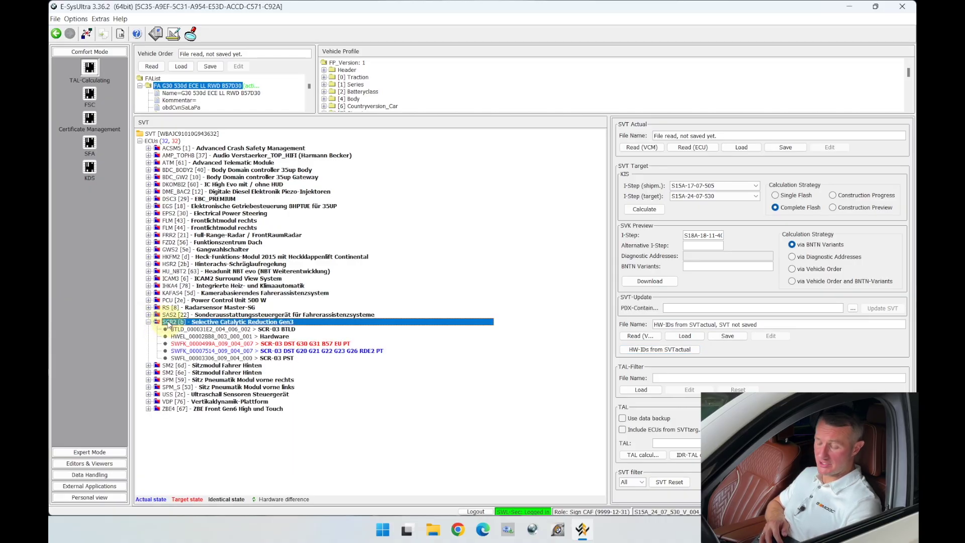
left_click(177, 336)
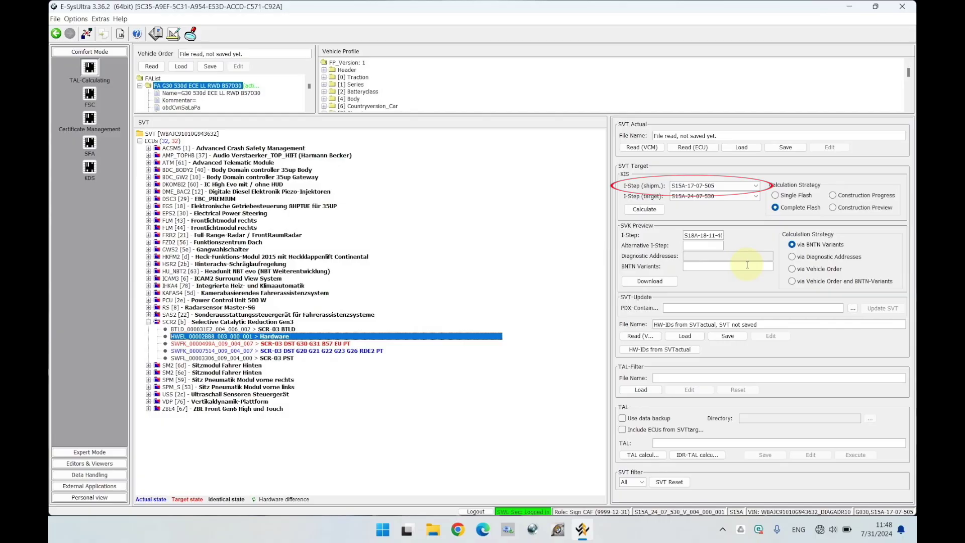
- Save the target SVT, then calculate and save the TAL
left_click(728, 336)
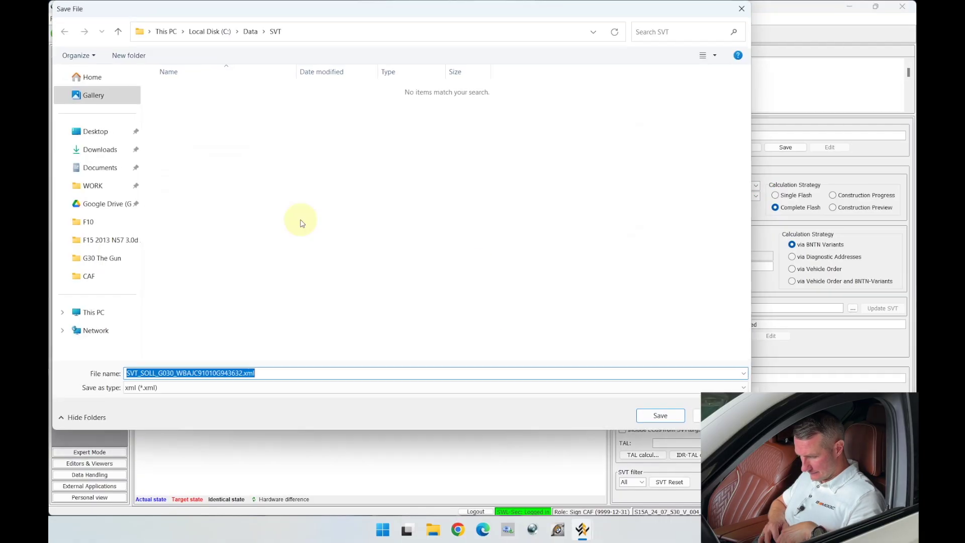
left_click(95, 131)
left_click(646, 416)
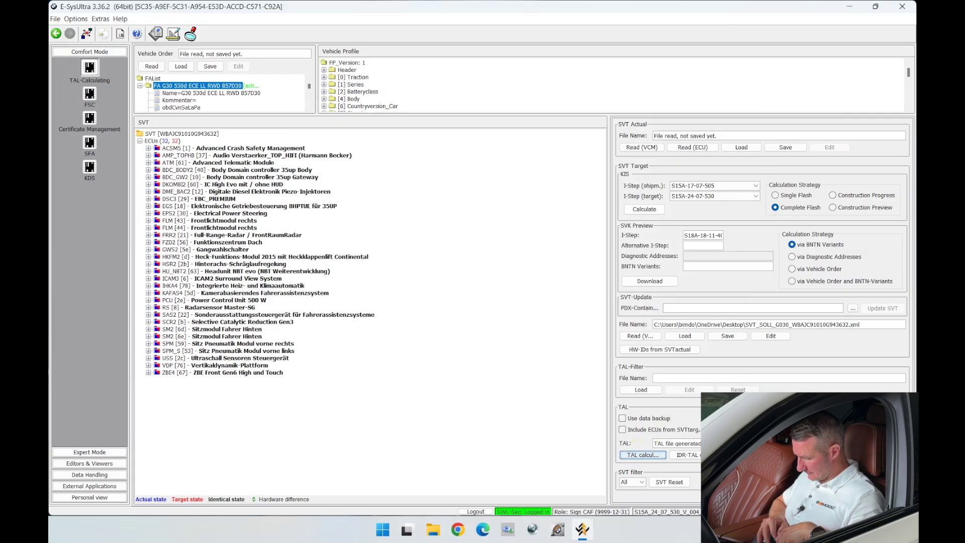
left_click(658, 413)
left_click(99, 130)
- Load the newest G30 TAL file in Expert Mode TAL-Processing
left_click(89, 451)
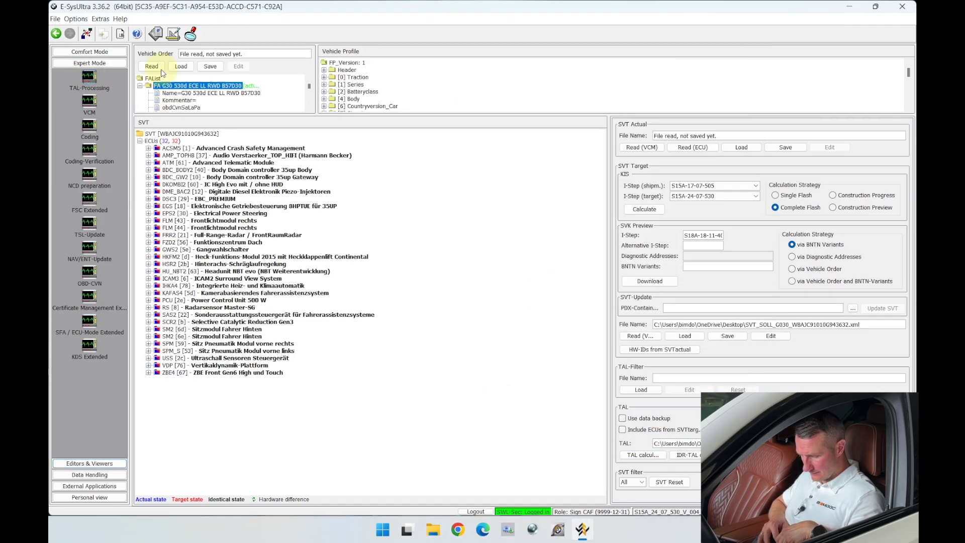
left_click(89, 86)
left_click(850, 54)
left_click(397, 72)
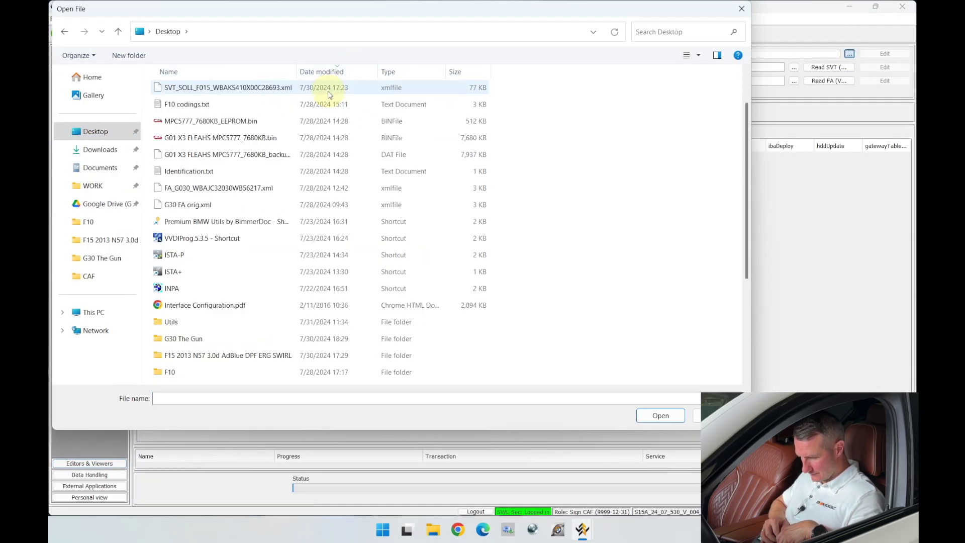
left_click(321, 72)
double_click(236, 93)
- Read the vehicle order, check software availability, and tick SCR2 for software deployment
left_click(815, 81)
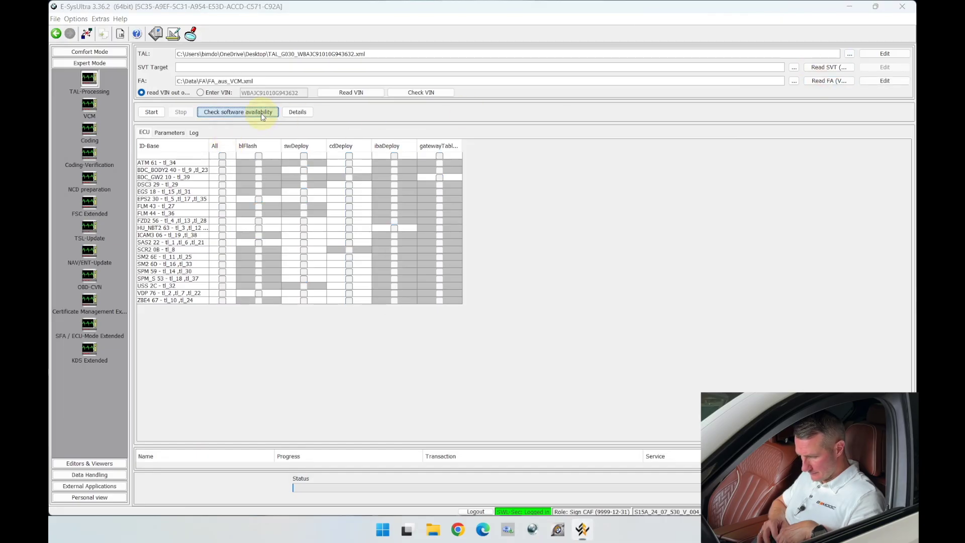
left_click(261, 112)
left_click(221, 249)
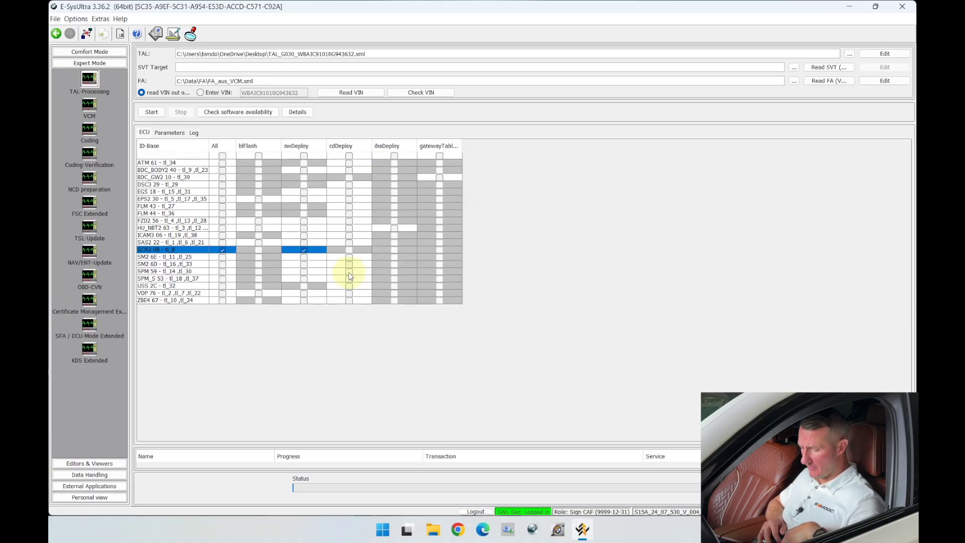
left_click(348, 155)
left_click(350, 157)
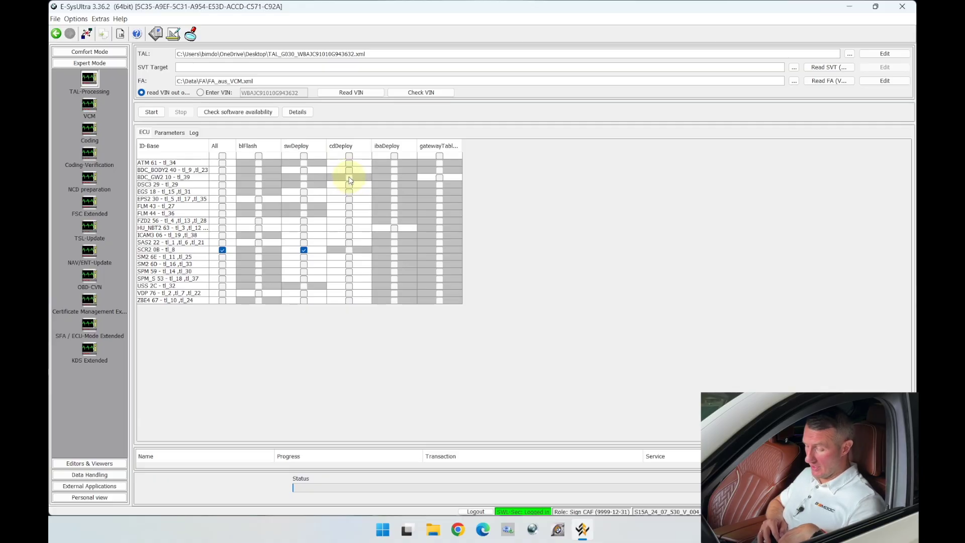
left_click(348, 248)
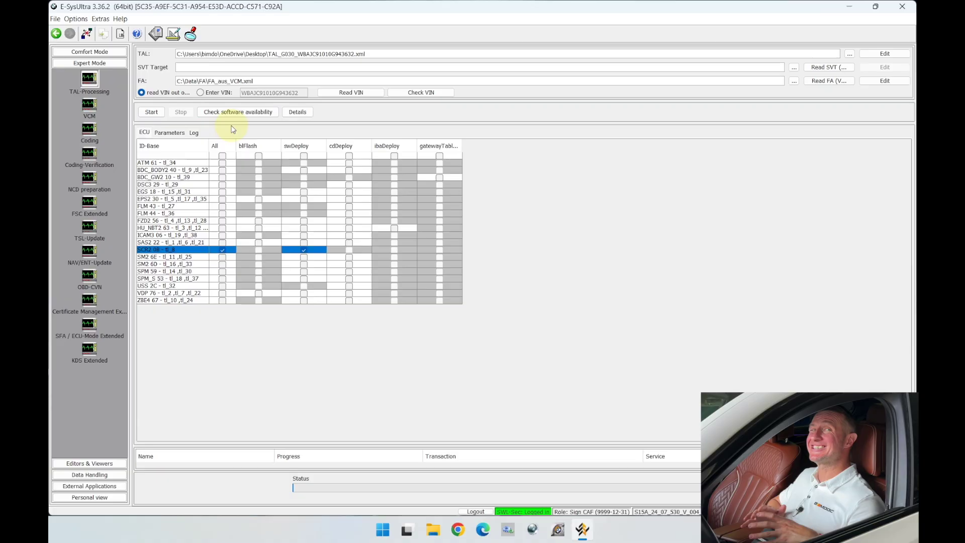
- Start the TAL, enlarge the log pane, and dismiss the success message
left_click(152, 112)
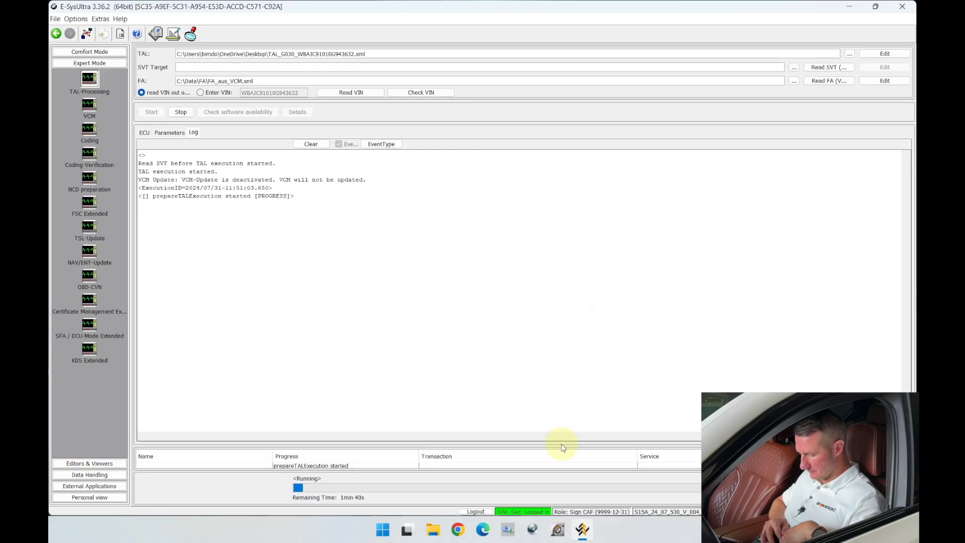
left_click_drag(568, 443, 566, 385)
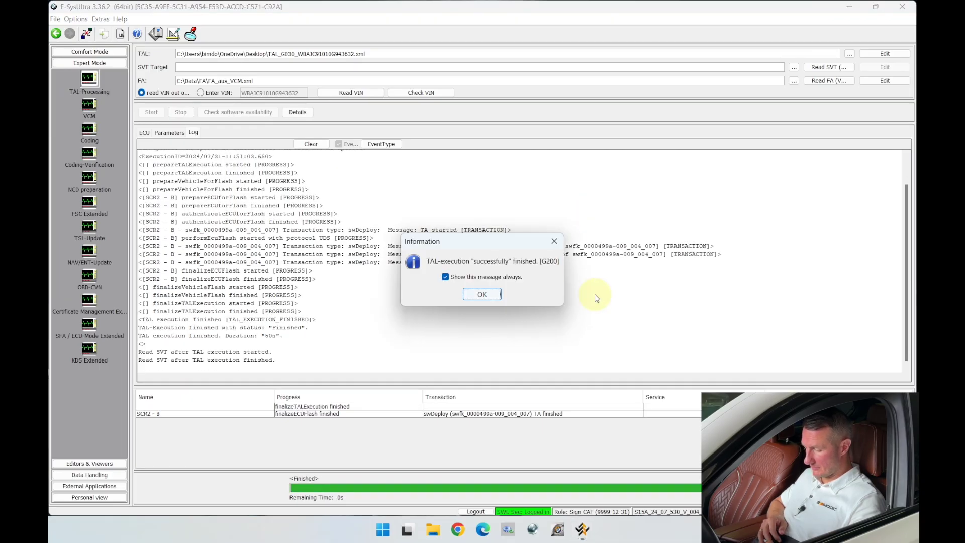
left_click(480, 294)
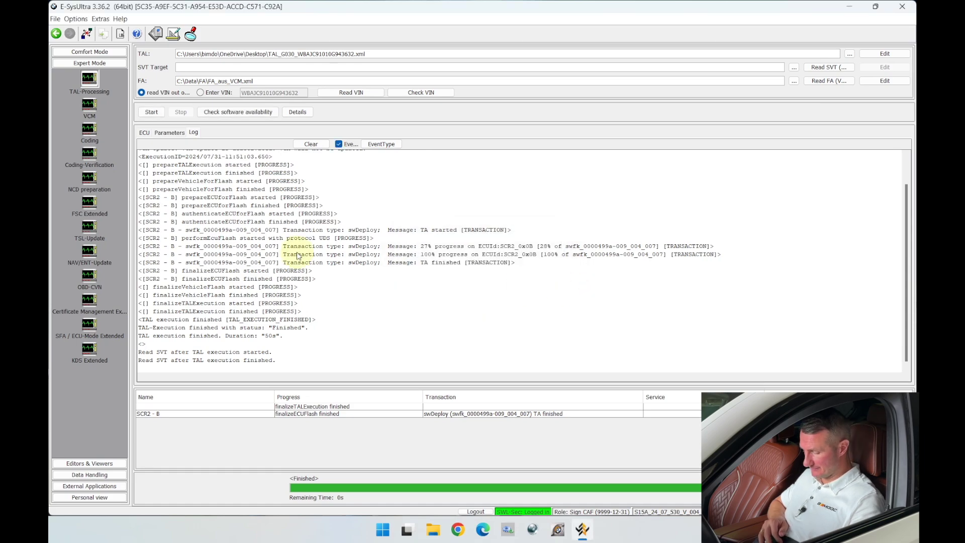
- In Expert Mode Coding, select the ECUs node and run Read (ECU) under SVT Actual
left_click(89, 131)
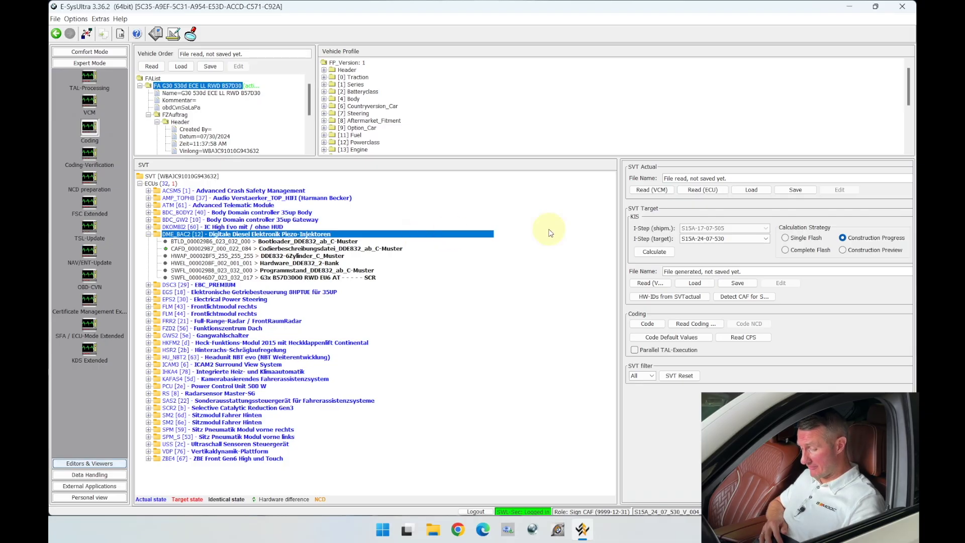
left_click(160, 183)
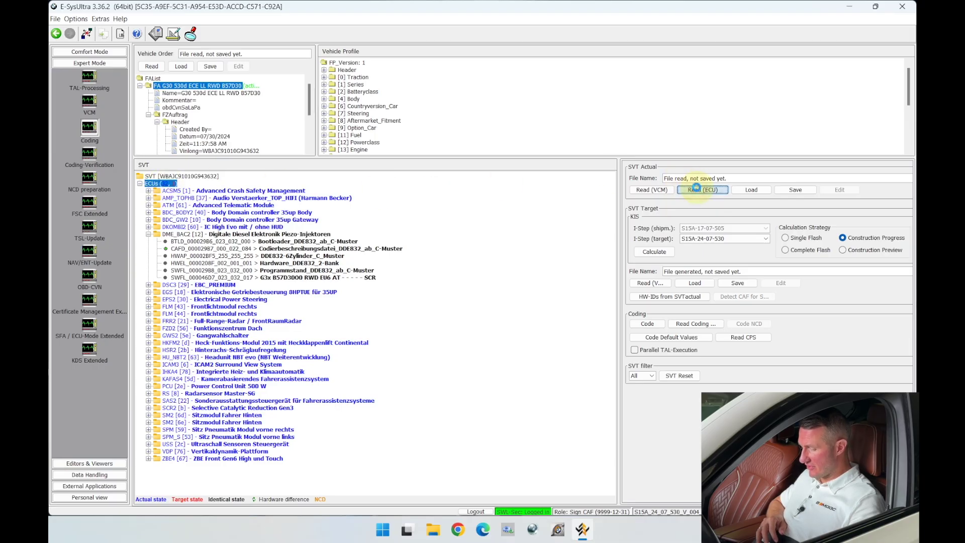
left_click(334, 221)
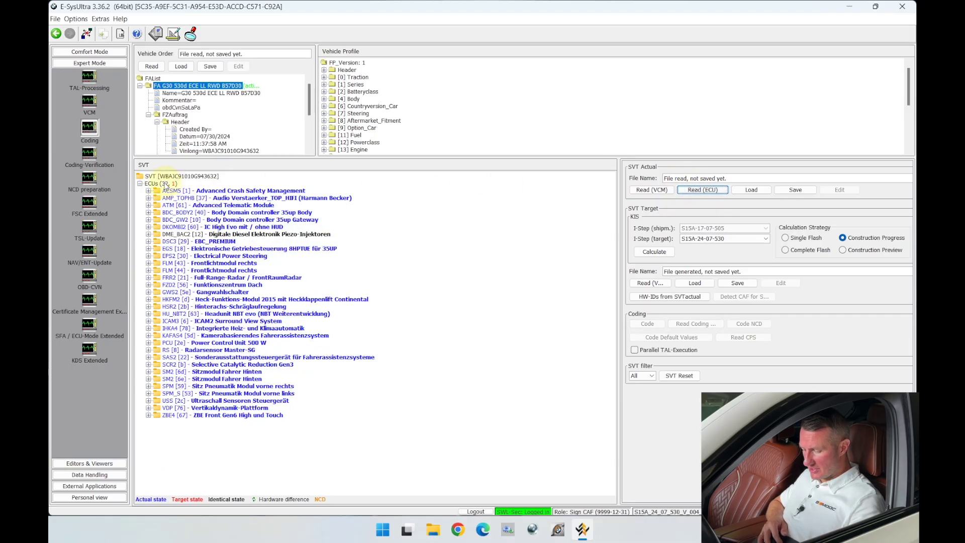